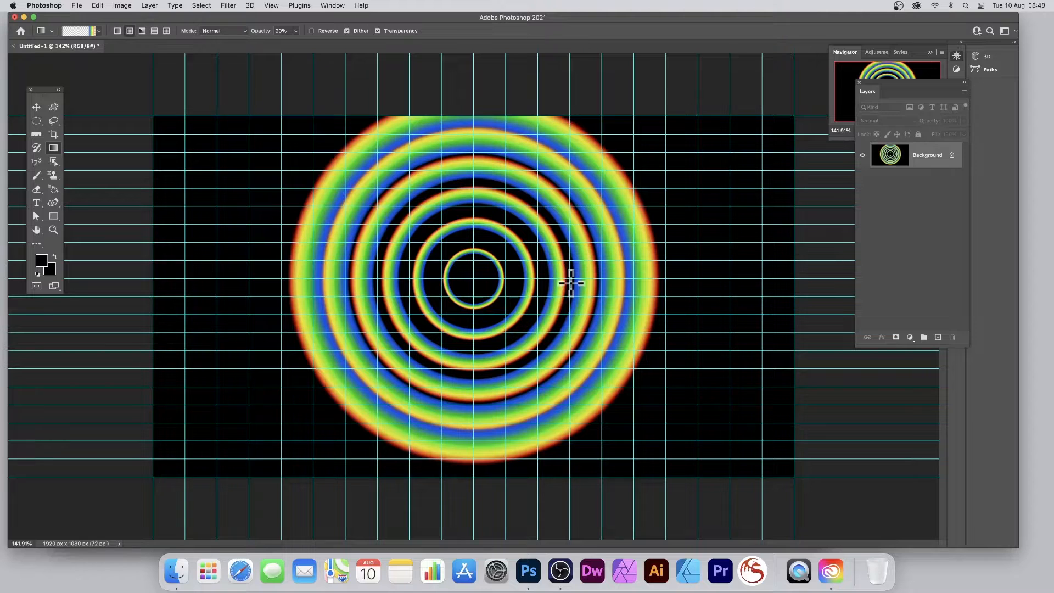
Step: Undo all the concentric gradient rings on the black canvas and clear every guide
key("super+z")
key("super+z")
key("super+z")
key("super+z")
key("super+z")
key("super+z")
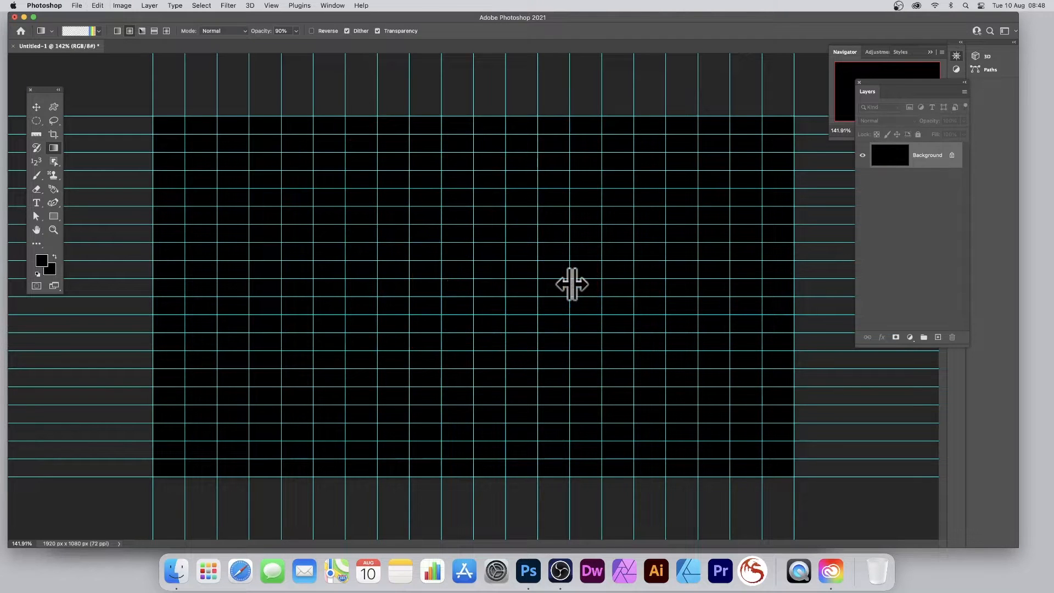
left_click(271, 5)
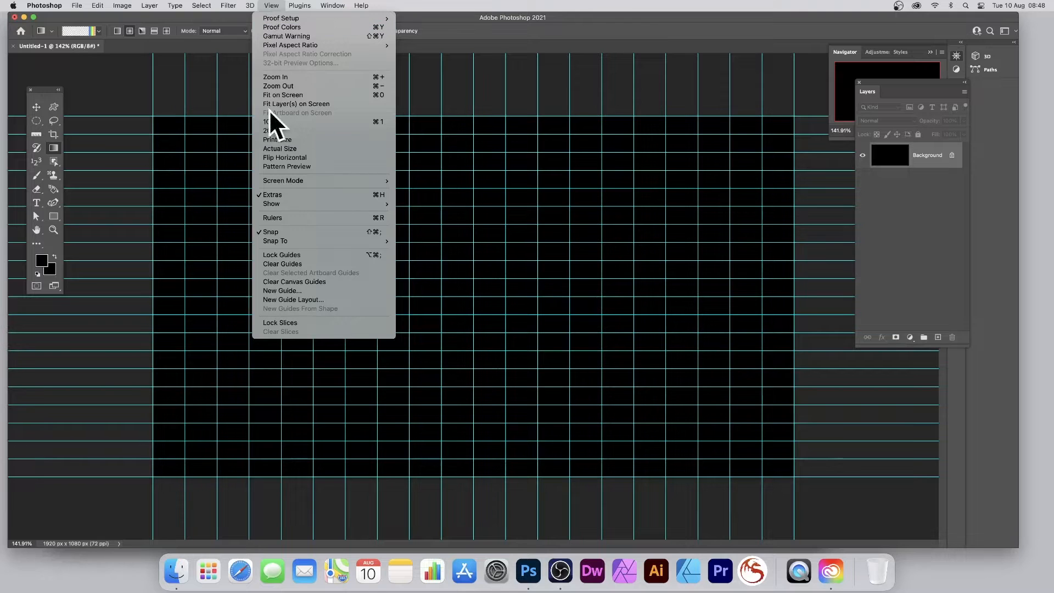
left_click(292, 262)
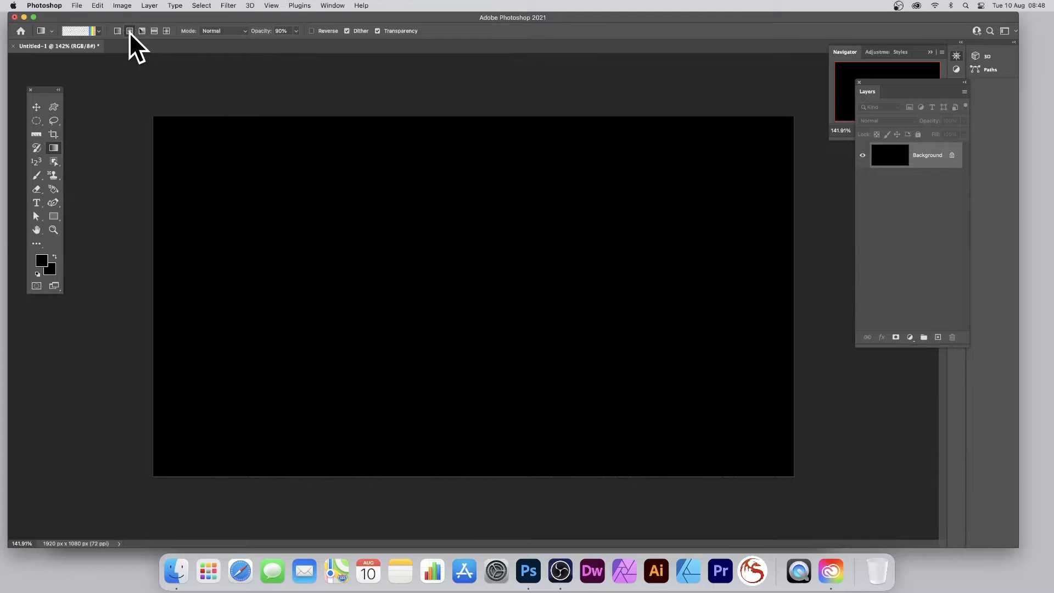
Step: Open the gradient for editing, remove the 0% opacity stop before the blue band and add it back at 78%
left_click(81, 29)
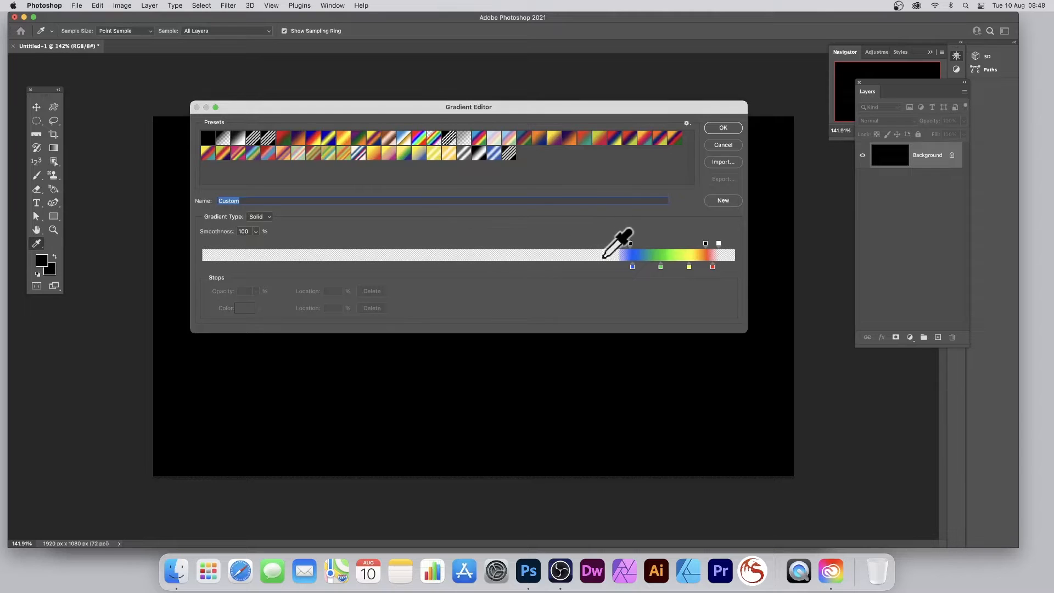
left_click(617, 243)
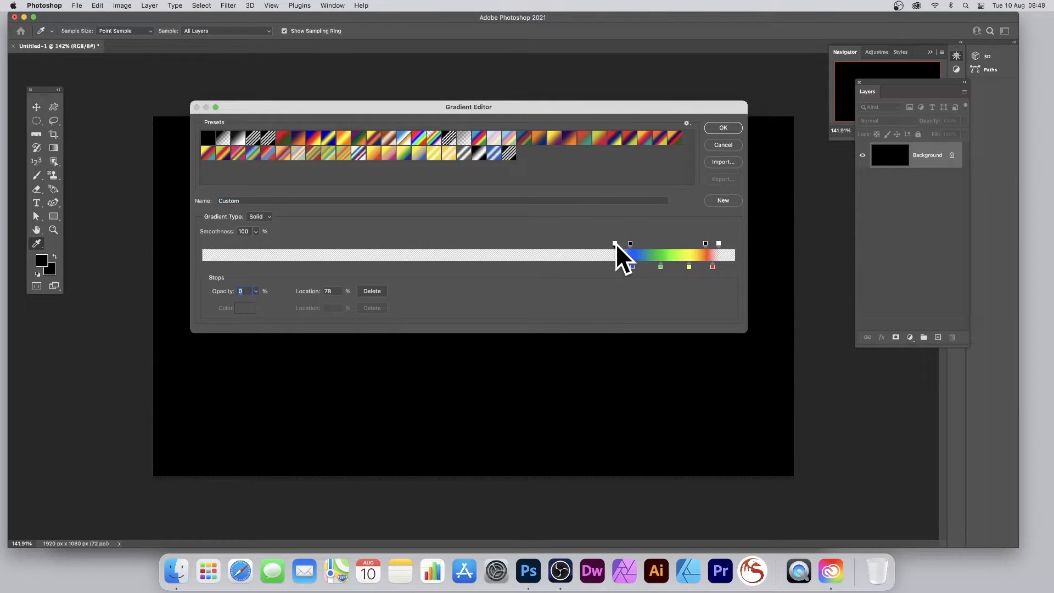
left_click_drag(591, 240, 588, 223)
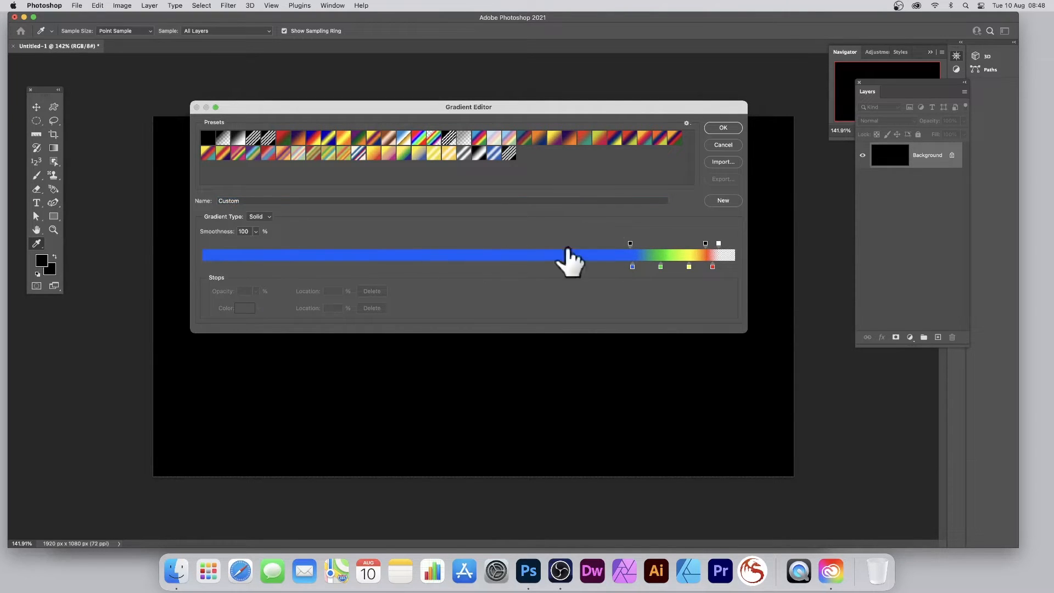
left_click(612, 244)
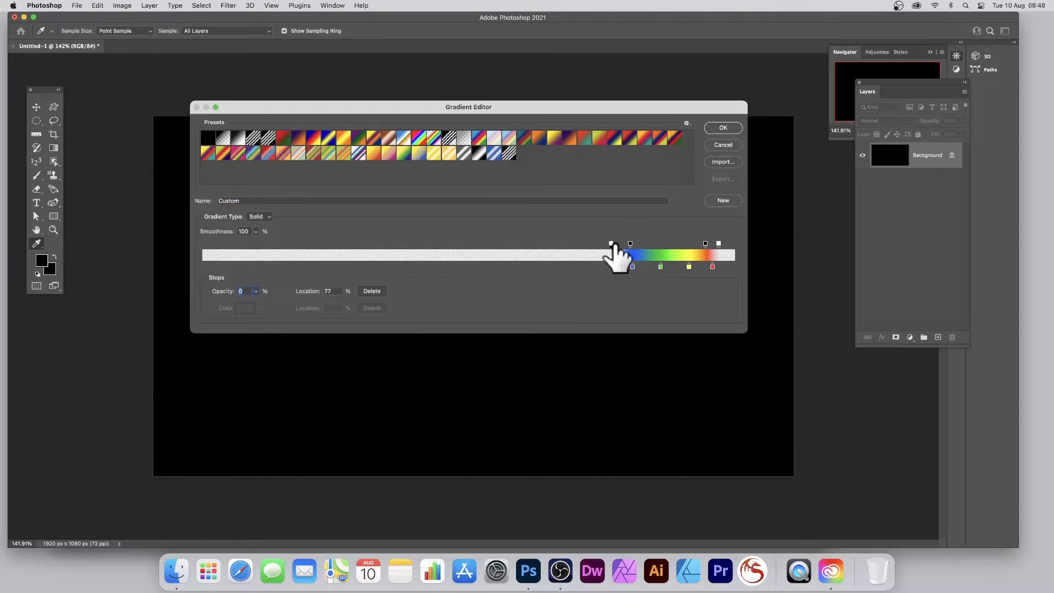
left_click_drag(614, 243, 615, 242)
Step: Check the settings of the gradient's color stops and opacity stops
left_click(713, 267)
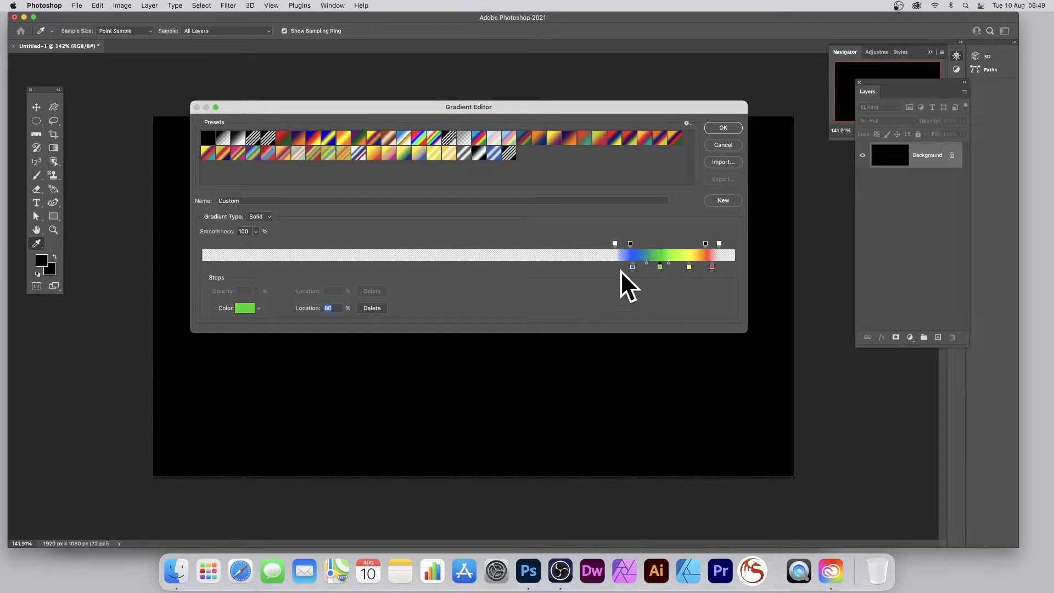
left_click(630, 243)
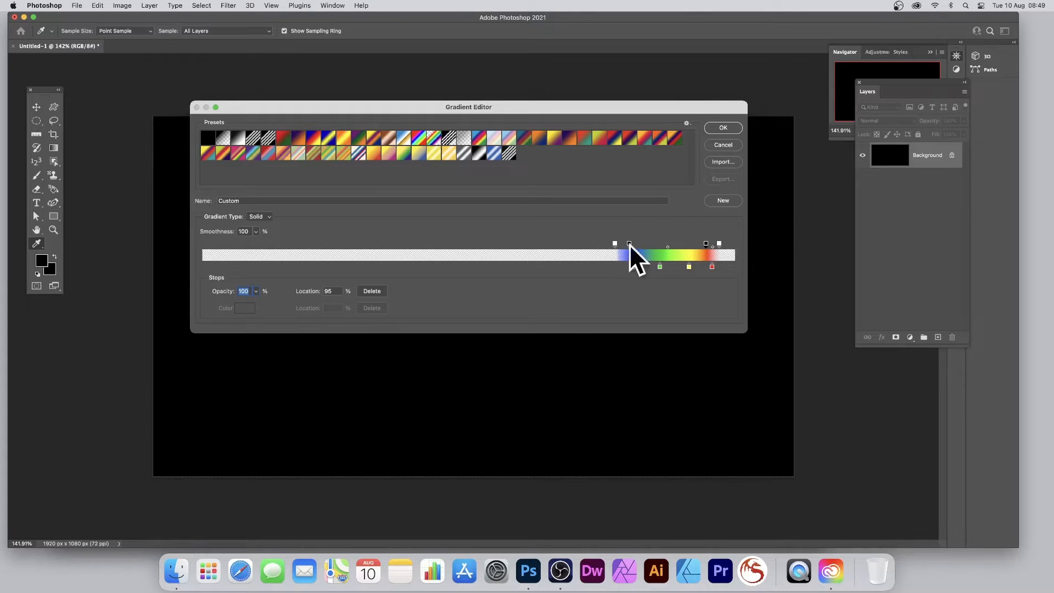
left_click(615, 244)
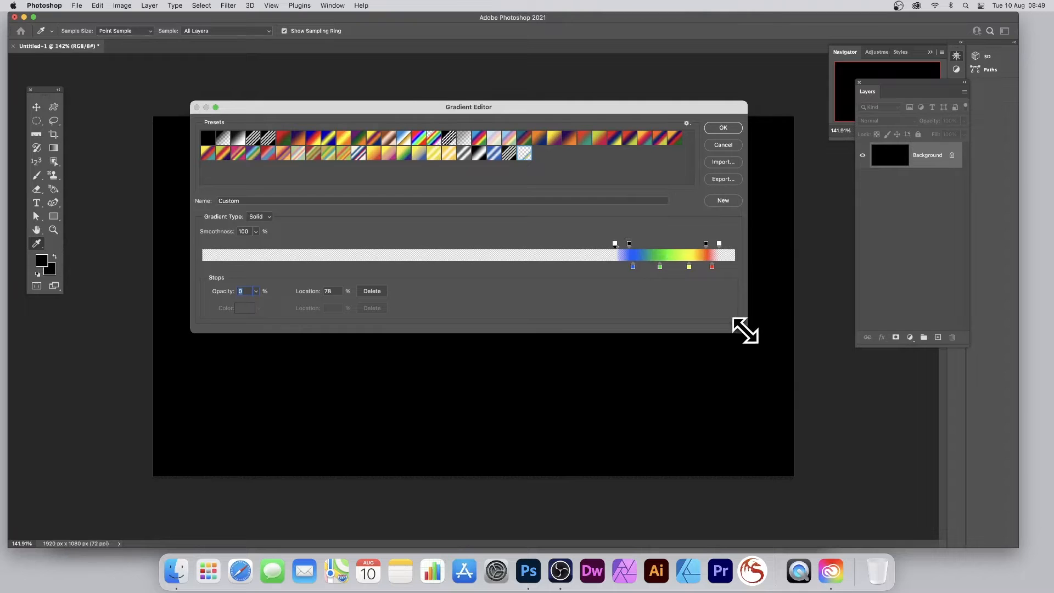
Step: Enlarge the gradient editor and add a purple (cc00ff) color stop at 83%, between the blue and green stops
left_click_drag(745, 332, 882, 377)
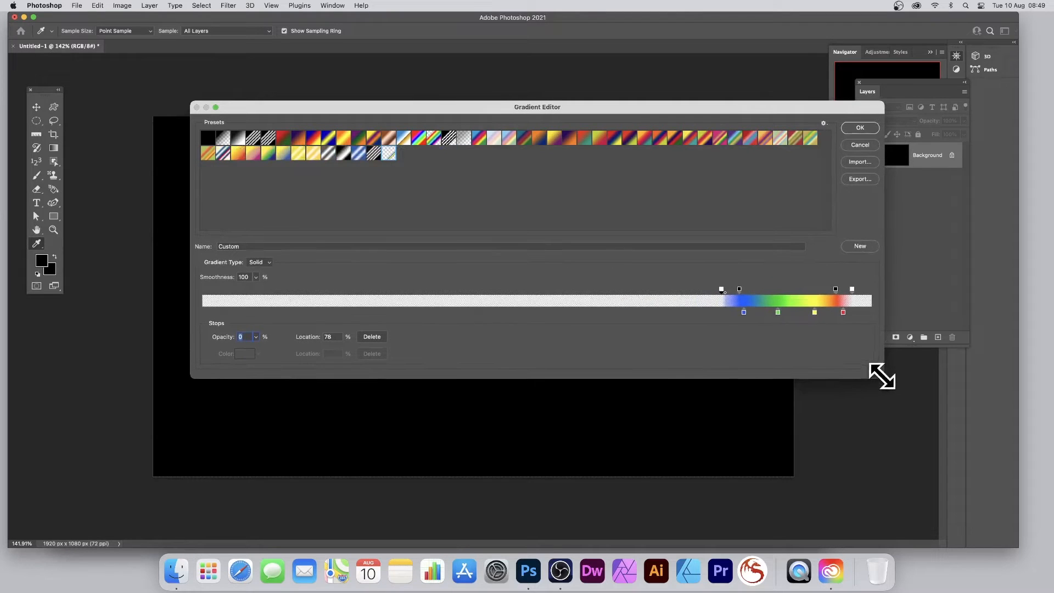
left_click(758, 312)
left_click(245, 353)
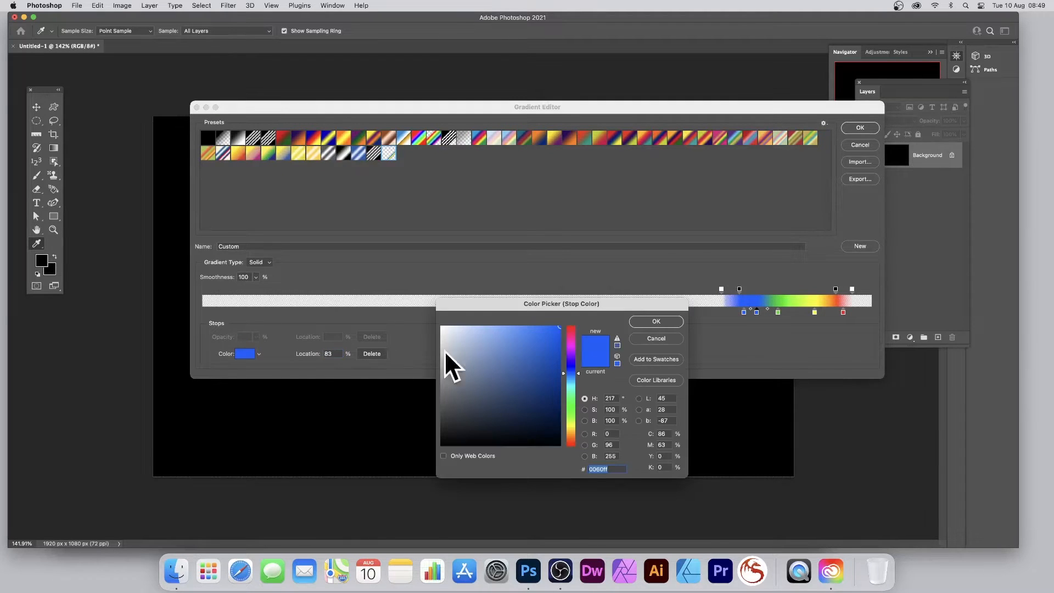
left_click_drag(574, 357, 572, 350)
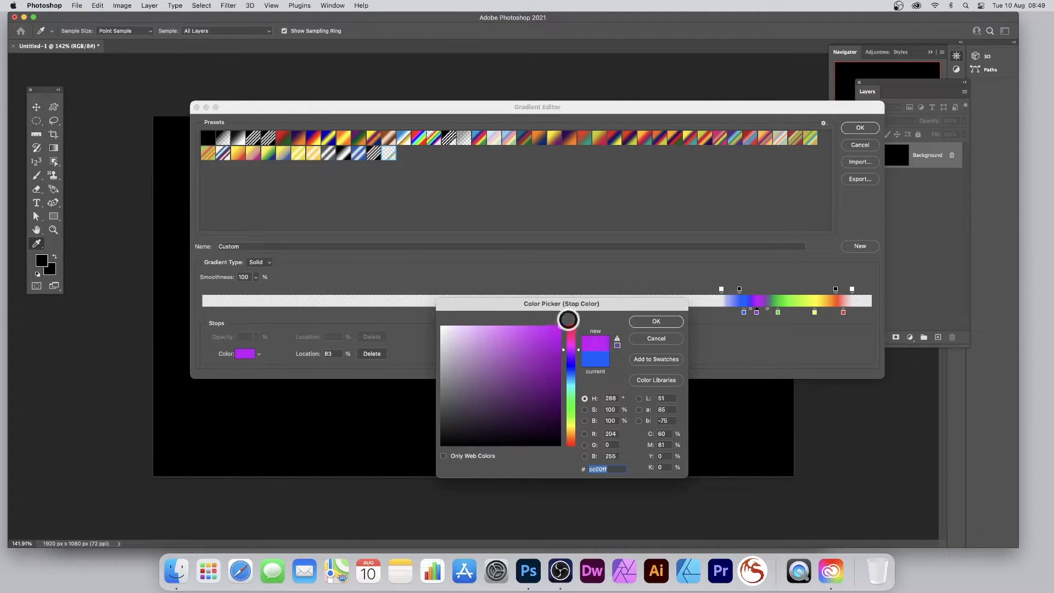
left_click(653, 321)
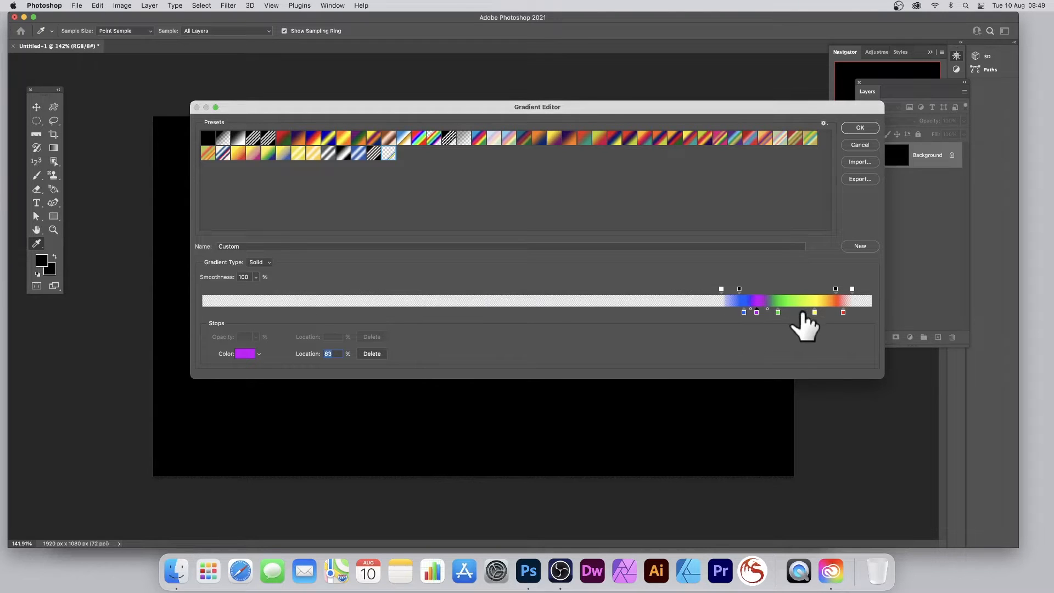
Step: Add a red color stop at 88%, between the green and yellow stops, and accept the edited gradient
left_click(792, 312)
left_click(243, 354)
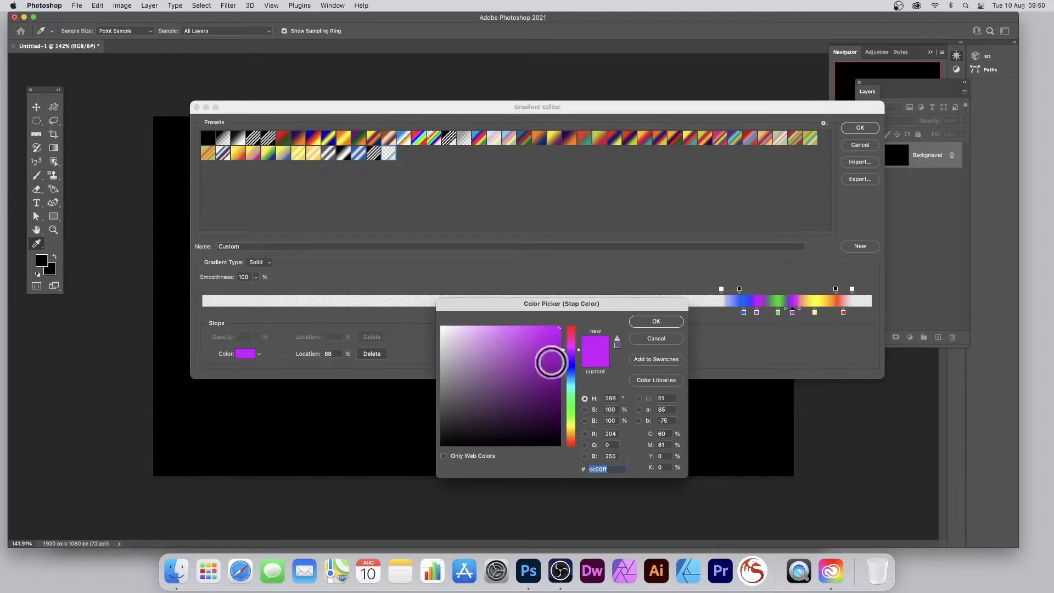
left_click(571, 397)
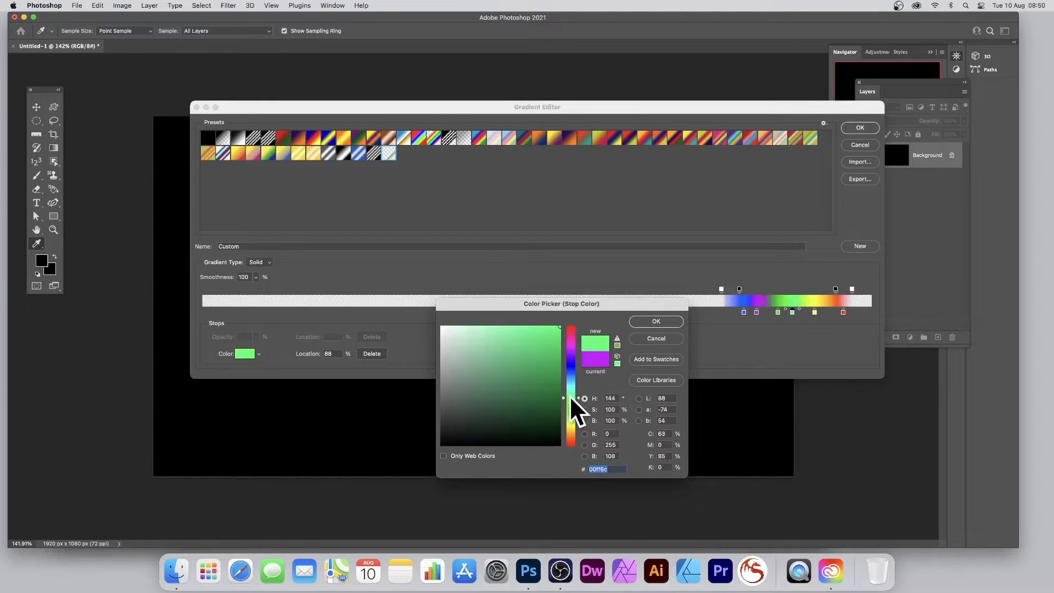
left_click(570, 443)
left_click(656, 322)
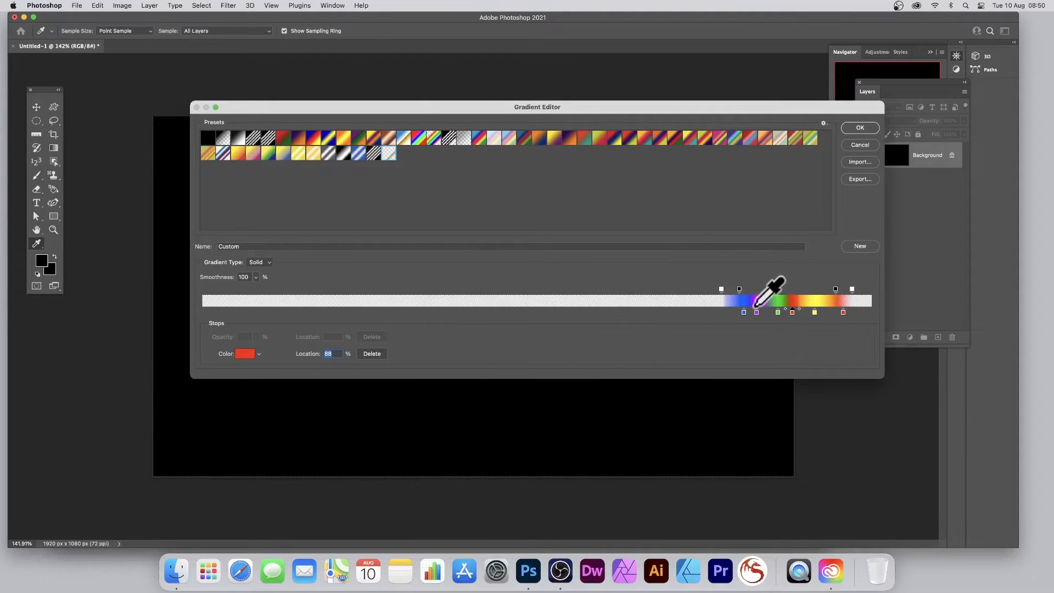
left_click(854, 128)
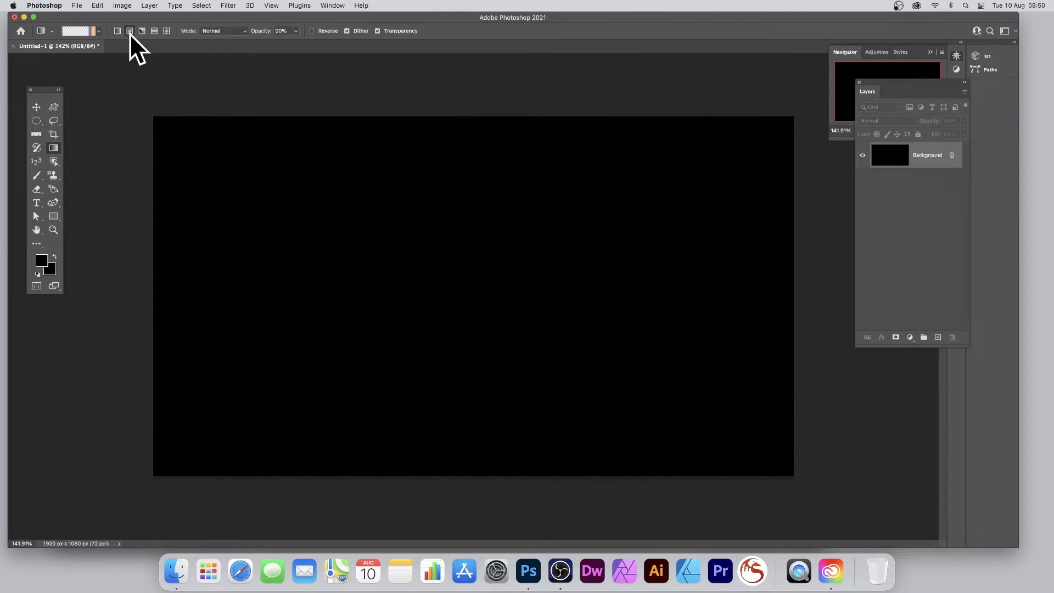
Step: Create a guide layout with 20 columns and 20 rows across the canvas
left_click(272, 5)
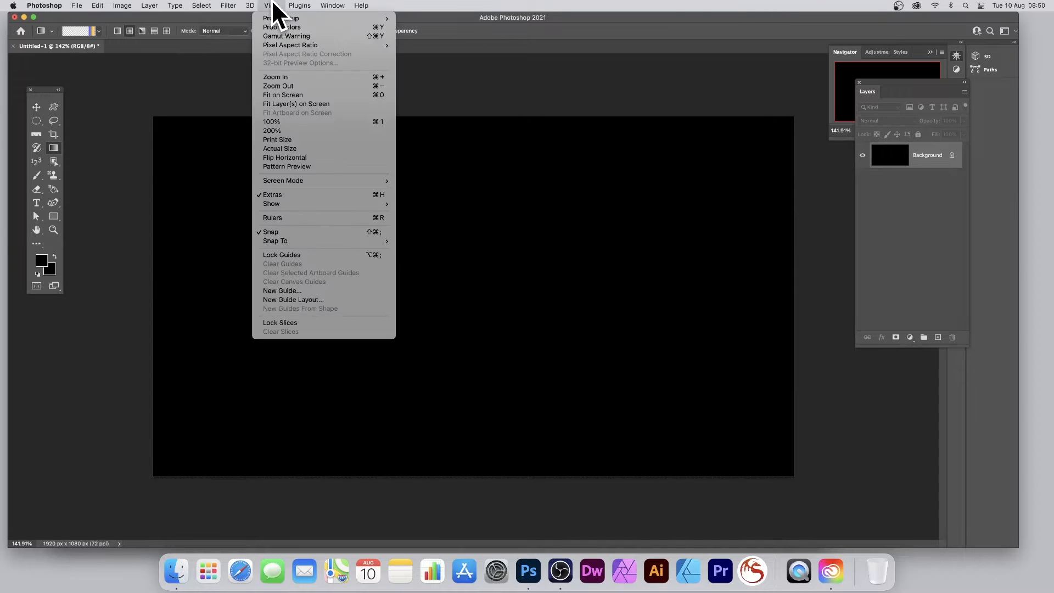
left_click(306, 301)
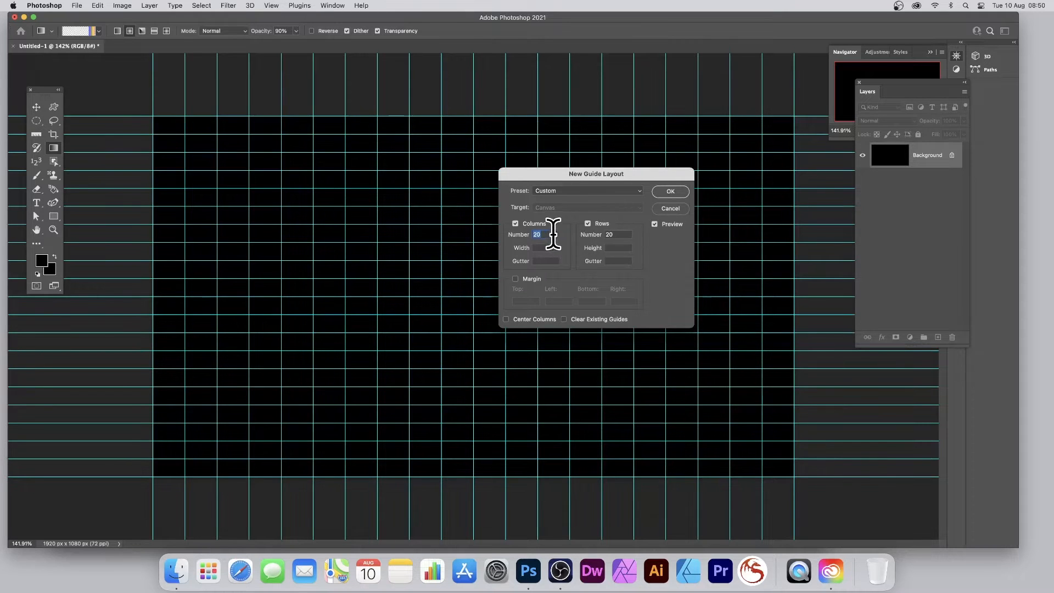
left_click(663, 194)
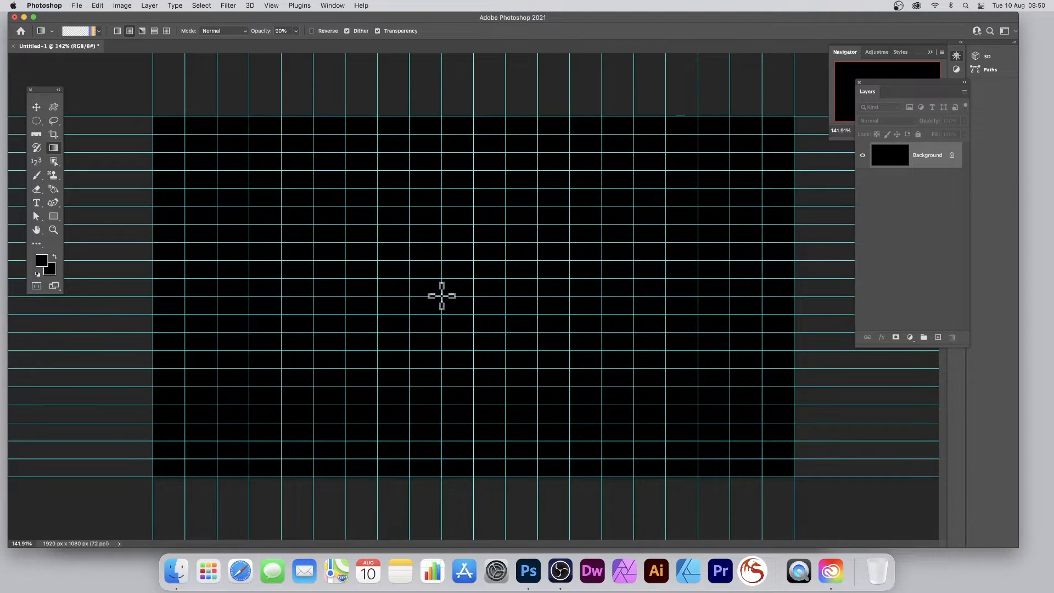
Step: Draw five concentric radial gradient rings from the guide intersection one column left of the canvas center, extending each about two columns farther
left_click_drag(442, 297, 506, 295)
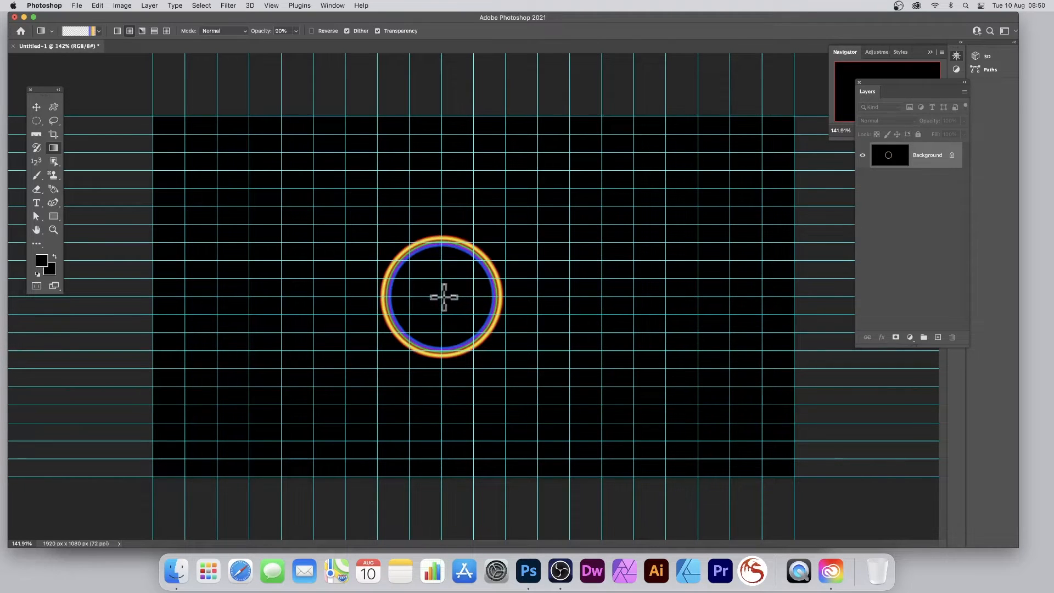
left_click_drag(441, 297, 570, 298)
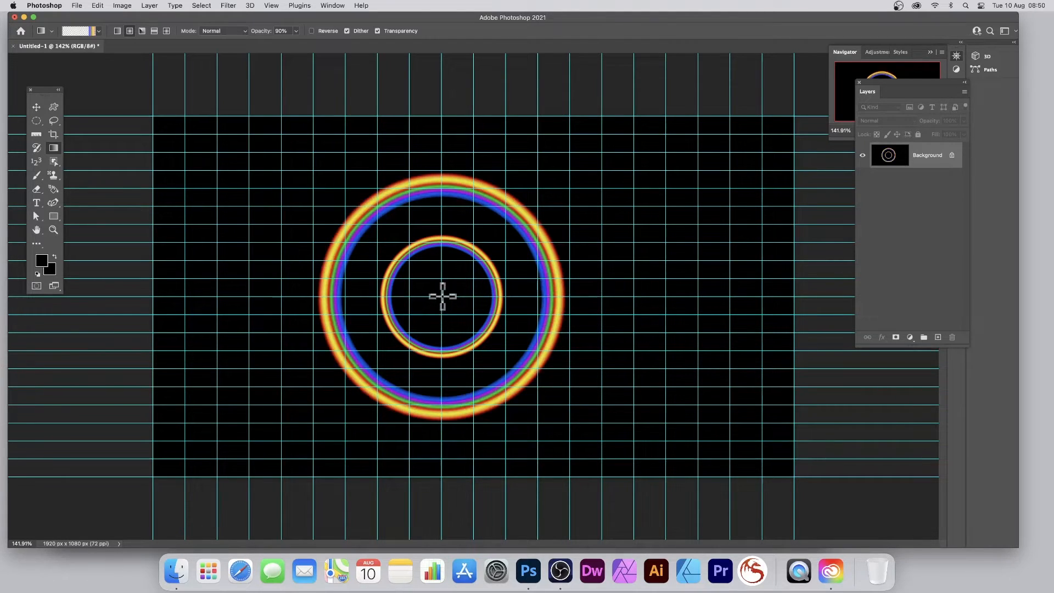
left_click_drag(442, 297, 635, 297)
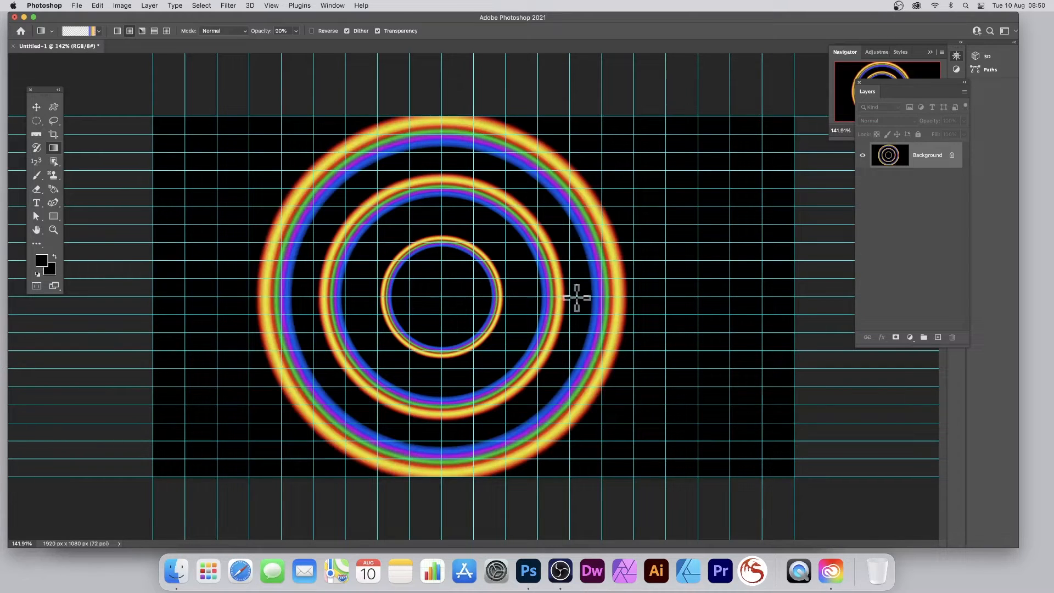
left_click_drag(442, 297, 701, 297)
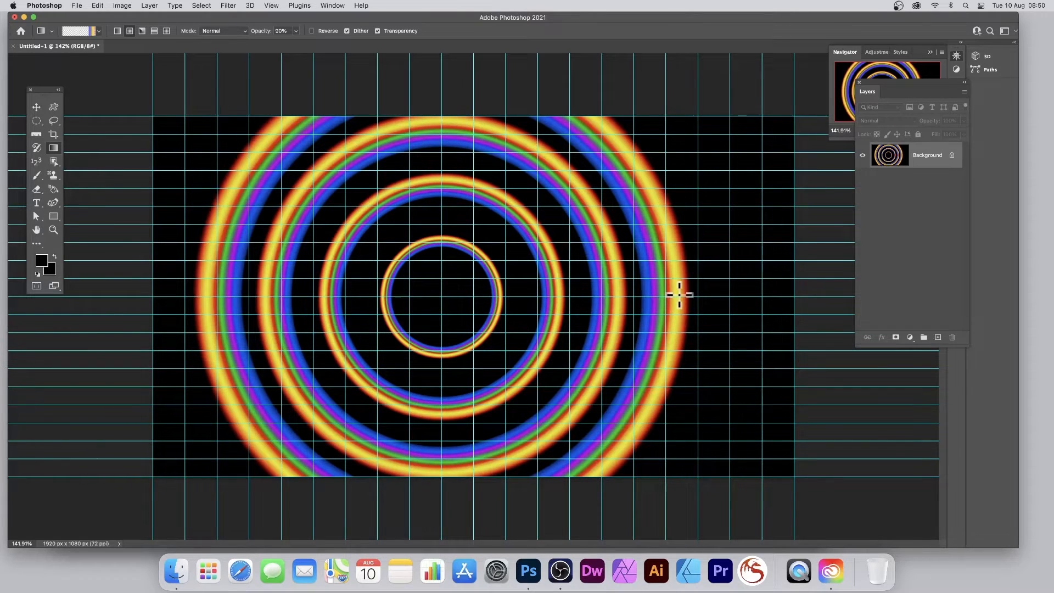
left_click_drag(441, 297, 757, 299)
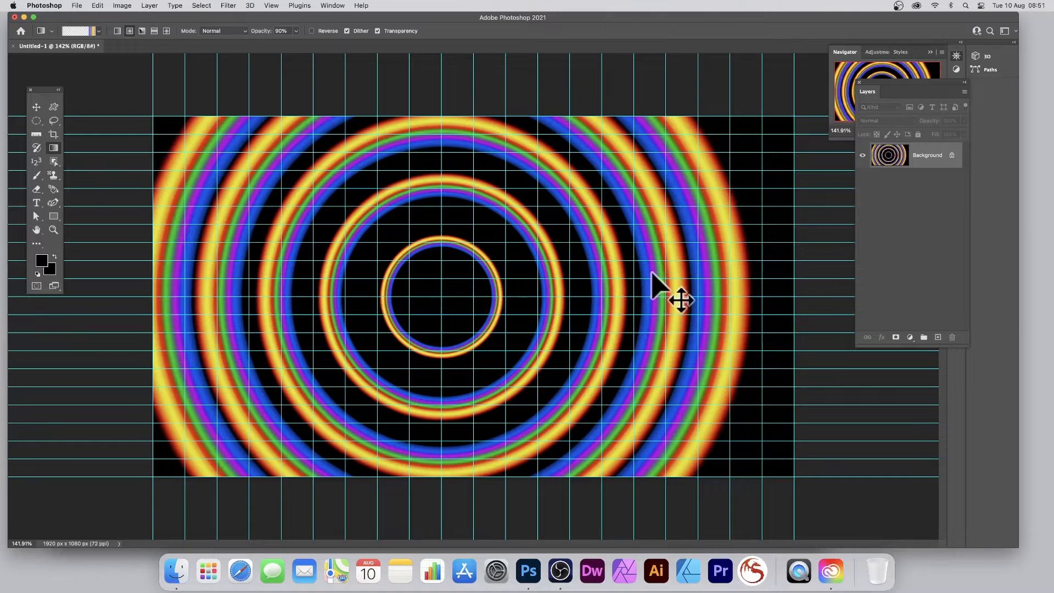
Step: Undo the five gradient rings drawn on the 20-column guide grid
key("super+z")
key("super+z")
key("super+z")
key("super+z")
key("super+z")
Step: Clear the existing guides and create a new guide layout with 2 columns and 2 rows
left_click(272, 6)
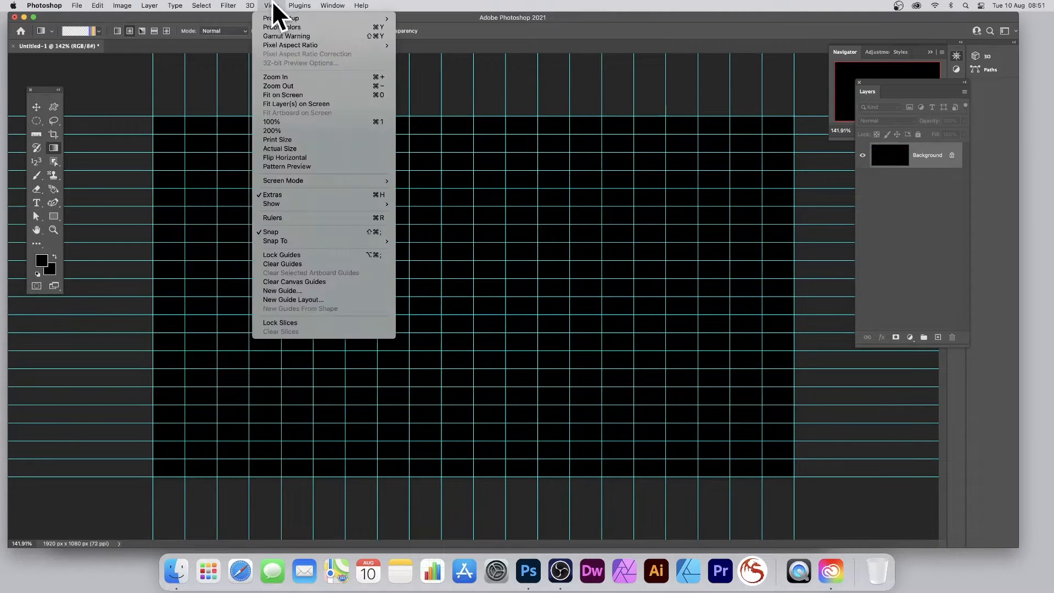
left_click(289, 263)
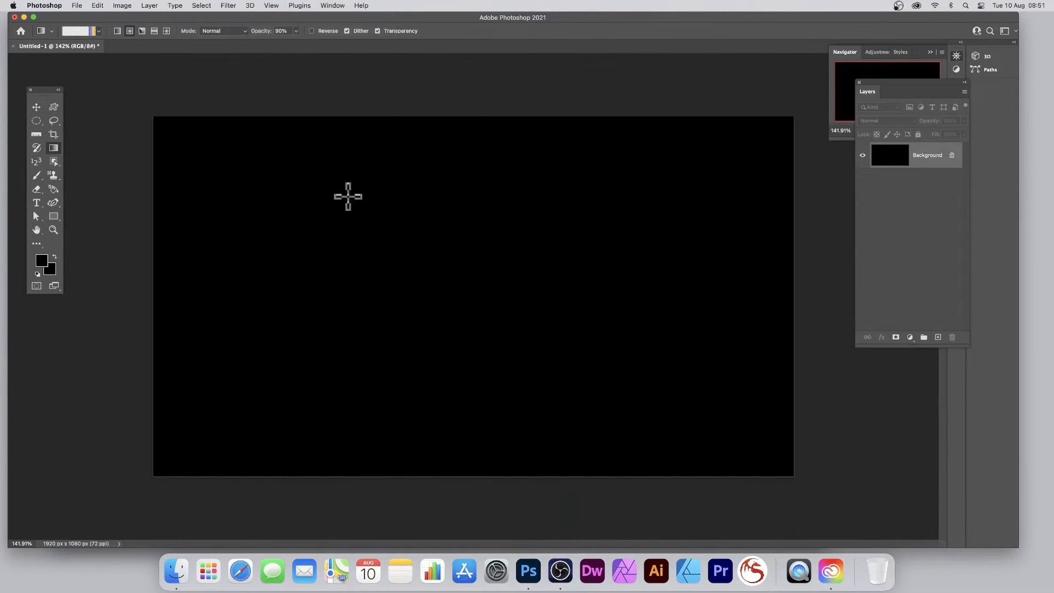
left_click(275, 7)
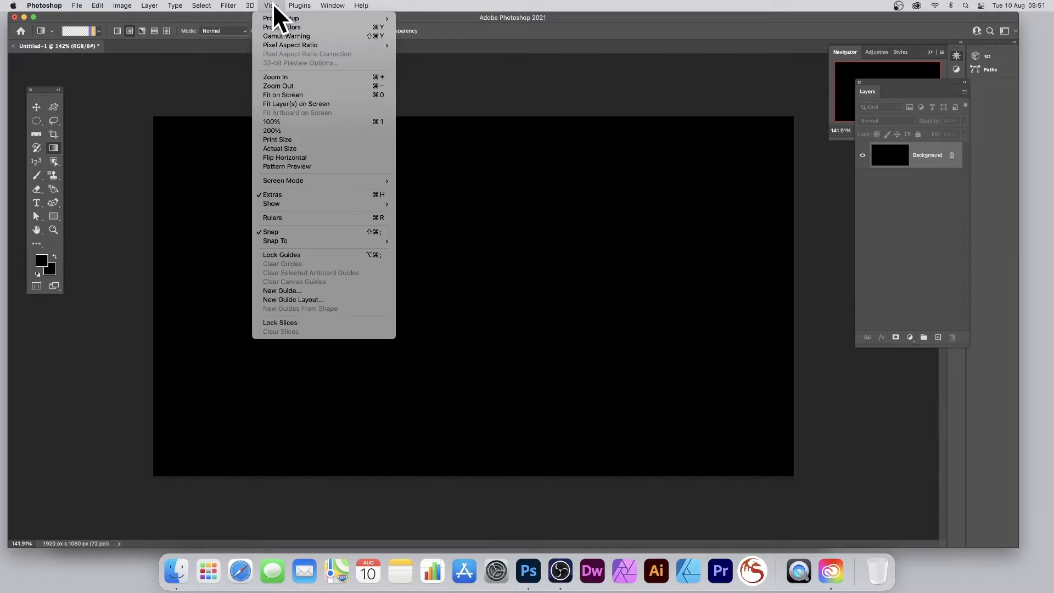
left_click(310, 300)
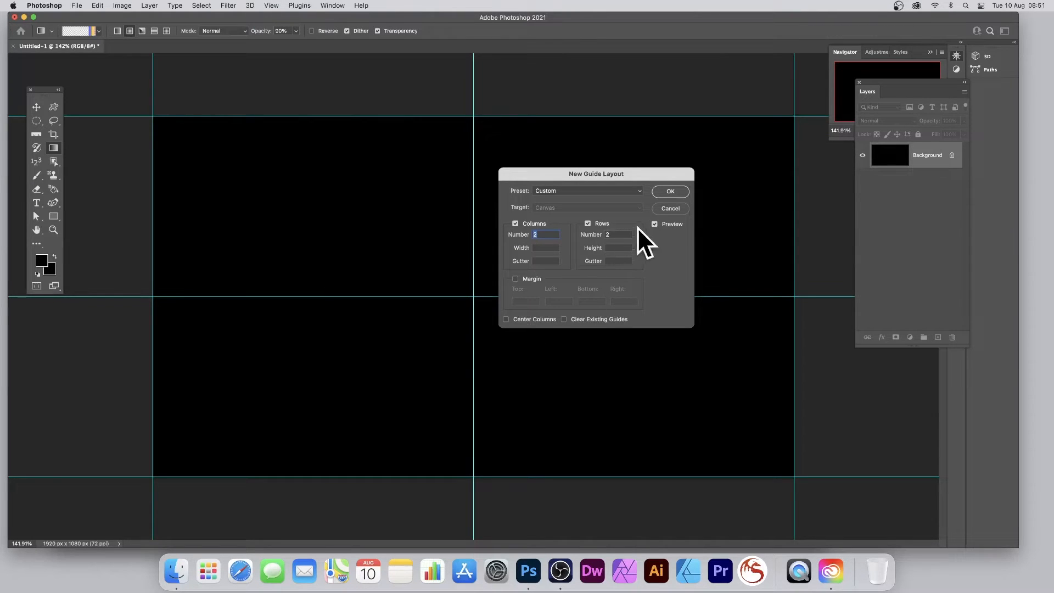
left_click(673, 190)
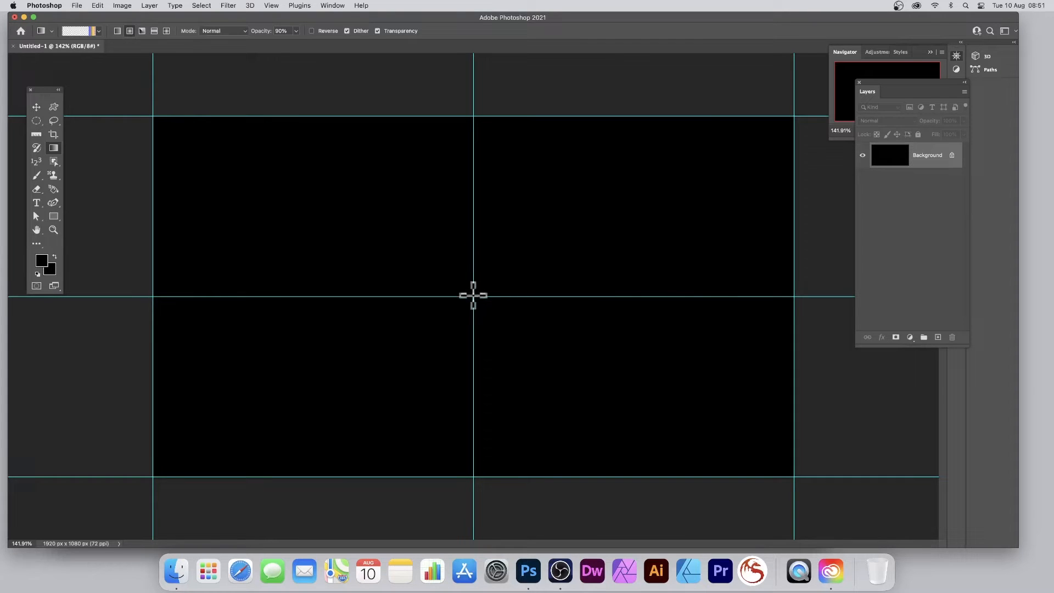
Step: Draw six concentric radial gradient rings from the central guide intersection, growing outward until the largest reaches the canvas's side edges
mouse_move(474, 297)
left_mouse_down()
mouse_move(518, 308)
mouse_move(528, 323)
left_mouse_up()
left_click_drag(475, 296, 569, 338)
left_click_drag(475, 297, 600, 355)
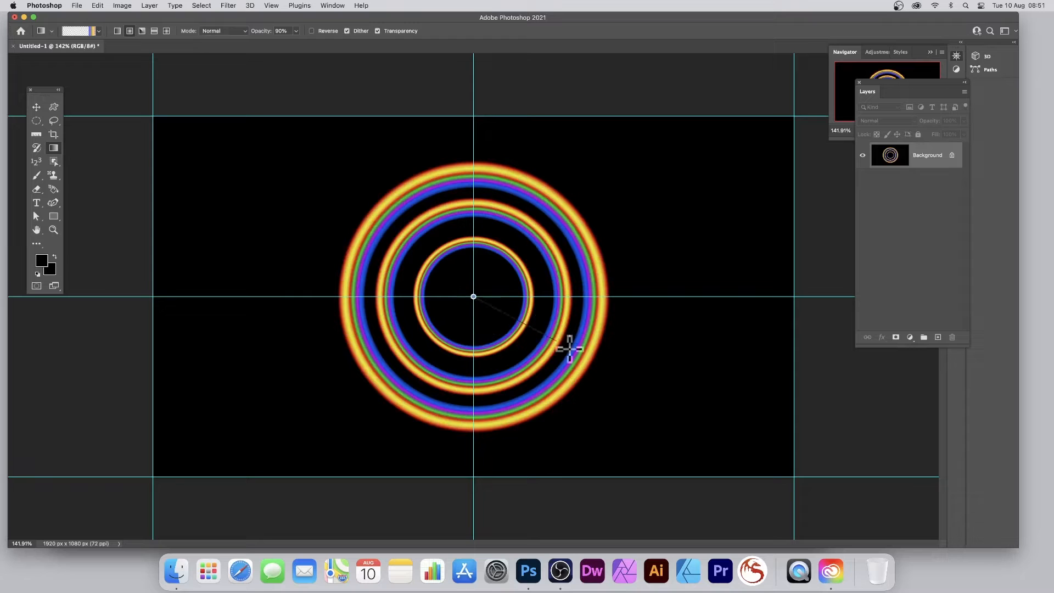
left_click_drag(617, 379, 617, 380)
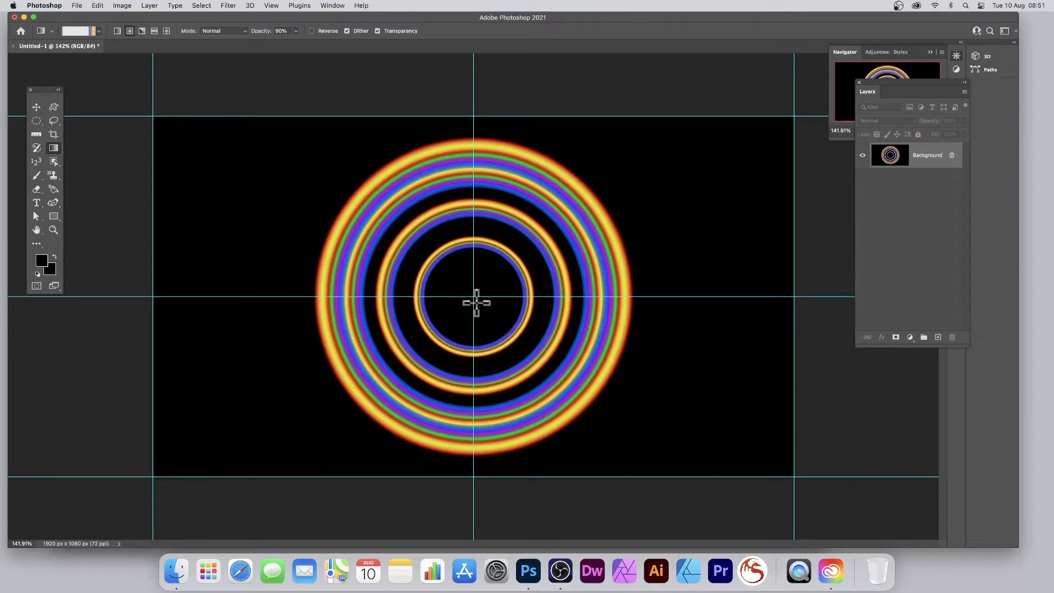
left_click_drag(474, 296, 669, 449)
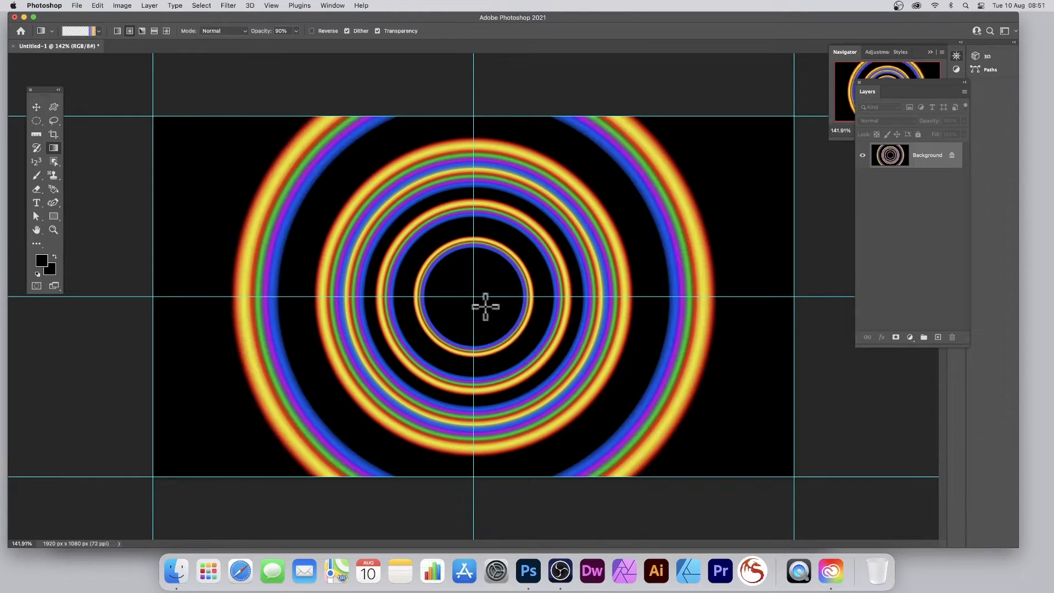
left_click_drag(474, 296, 738, 499)
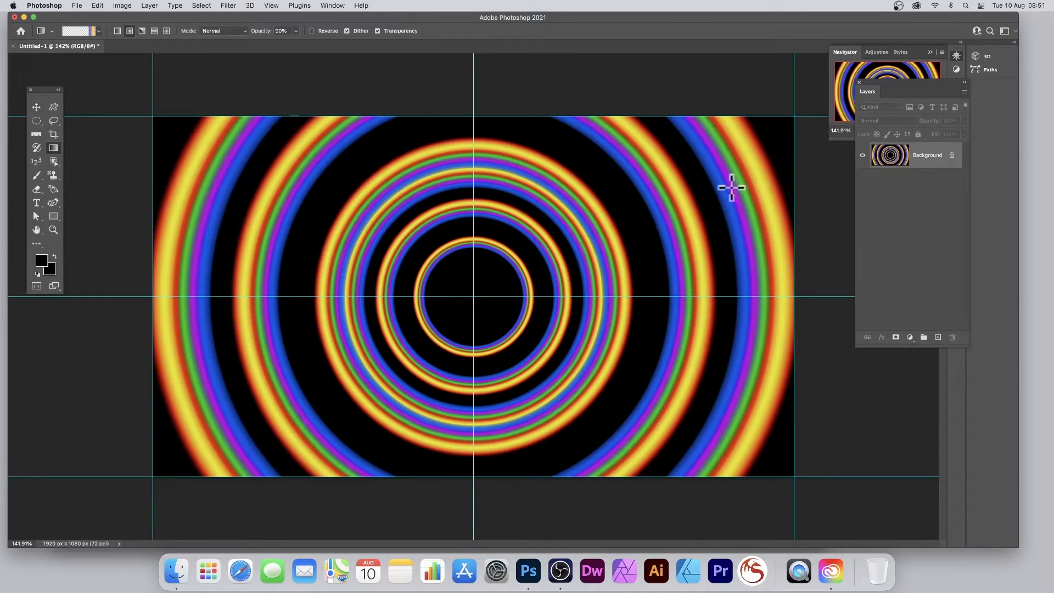
Step: Undo the six concentric radial gradient rings drawn from the central guide intersection
key("super+z")
key("super+z")
key("super+z")
key("super+z")
key("super+z")
key("super+z")
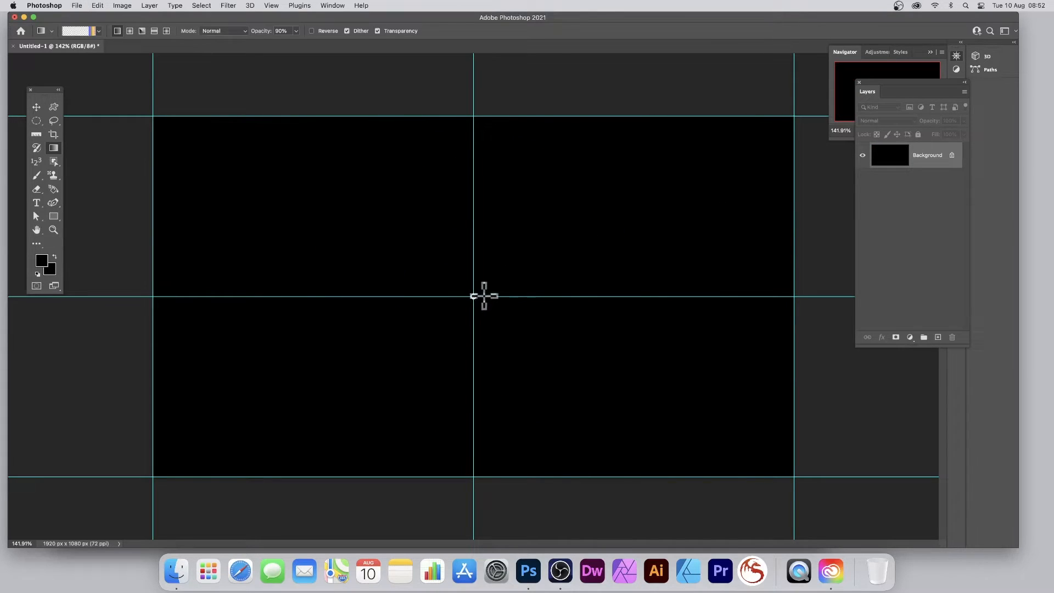
Step: Draw six linear gradient stripes from the central guide intersection toward the right, each reaching farther and growing wider than the last
left_click_drag(501, 296, 592, 297)
left_click_drag(473, 297, 662, 298)
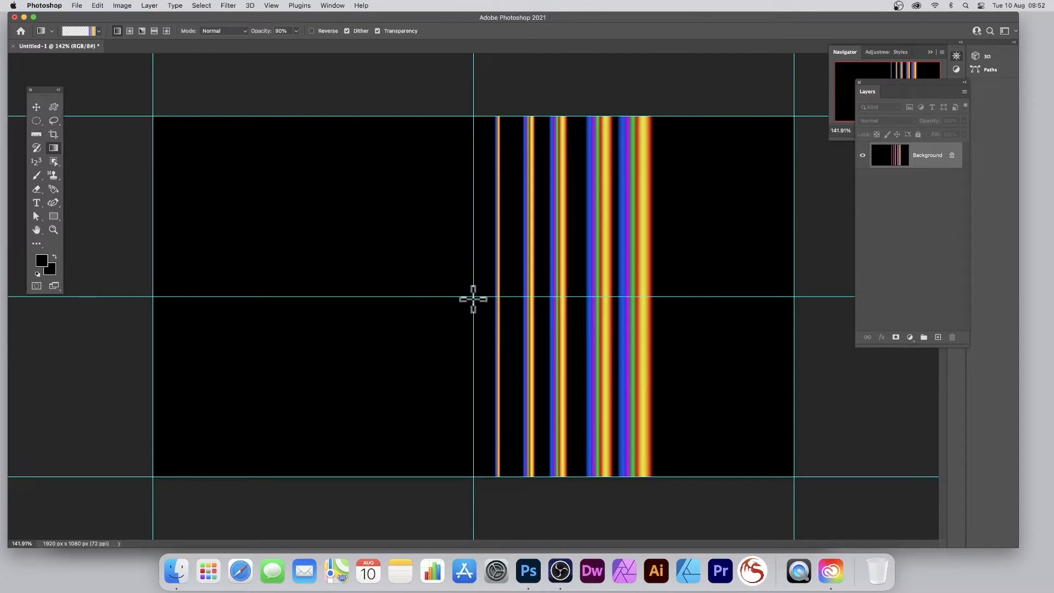
left_click_drag(473, 296, 710, 298)
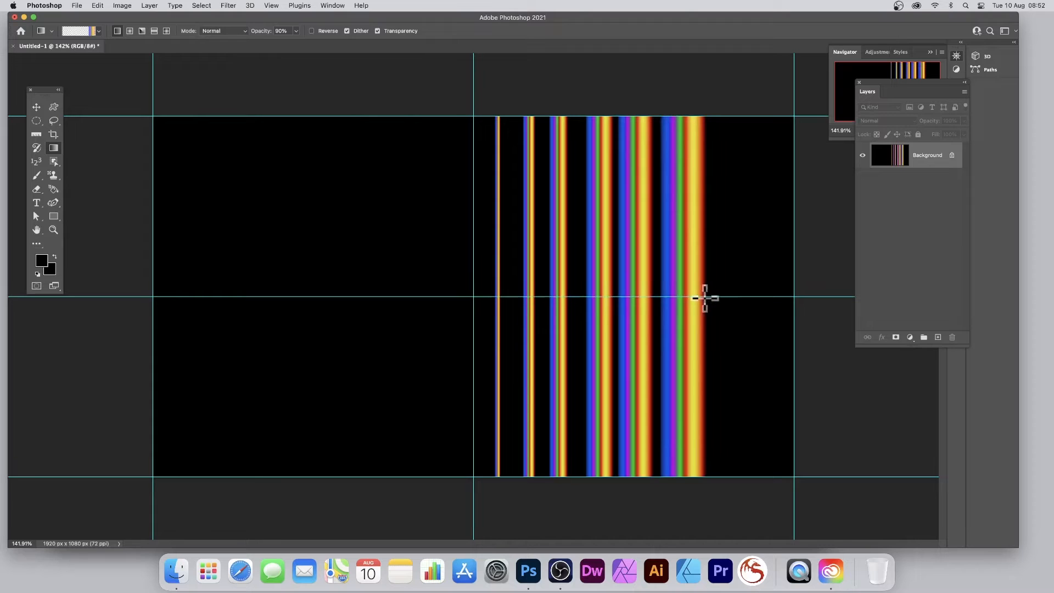
Step: Undo the six linear gradient stripes drawn on the Background layer
key("super+z")
key("super+z")
key("super+z")
key("super+z")
key("super+z")
key("super+z")
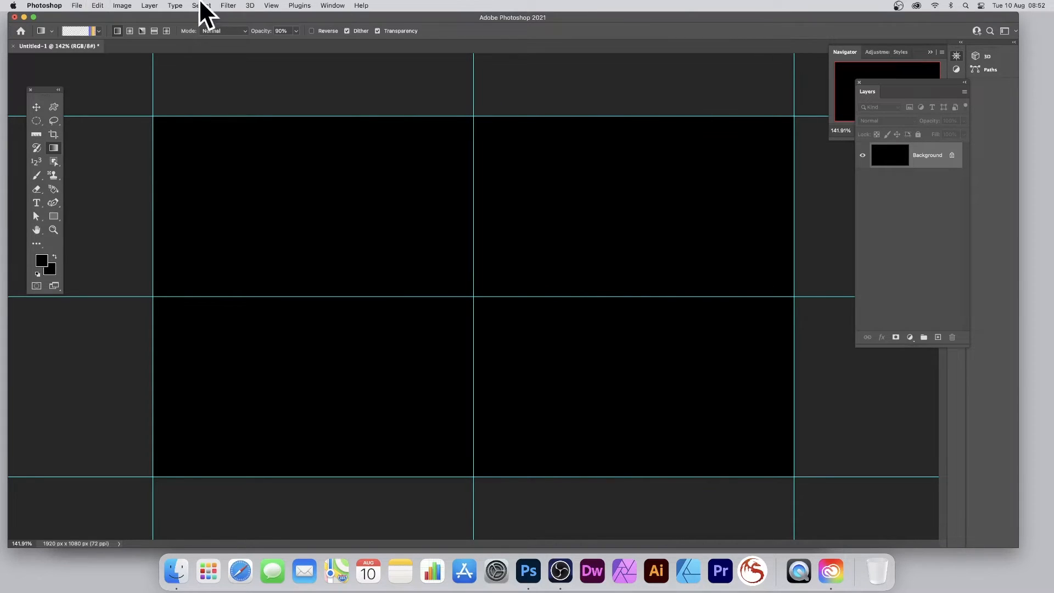
Step: Create a new layer and draw one linear rainbow stripe on it, from the central guide intersection about a third of the way to the right canvas edge
left_click(149, 4)
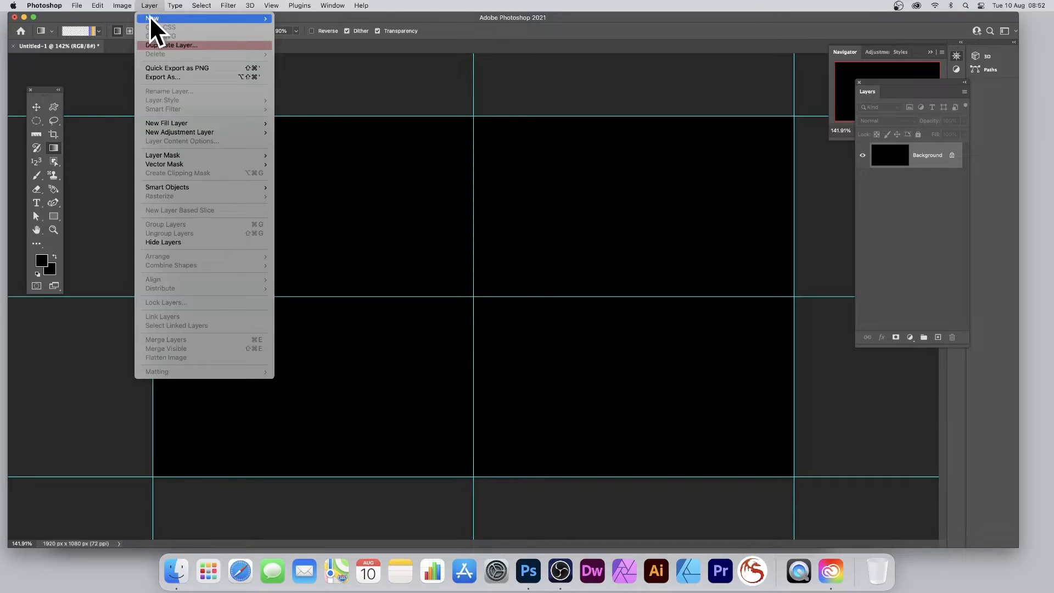
mouse_move(151, 19)
left_click(327, 19)
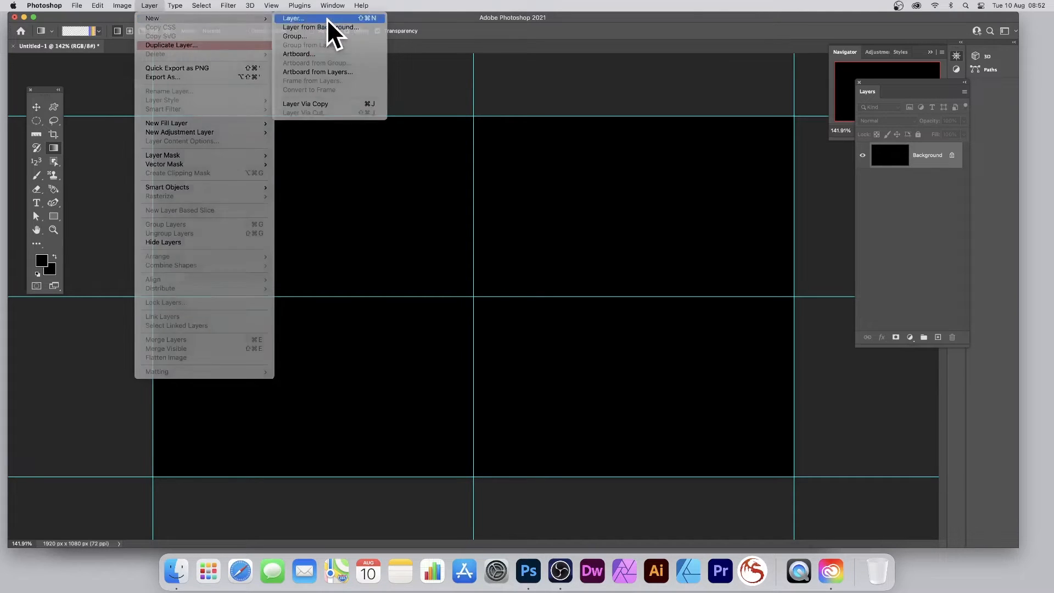
left_click(637, 154)
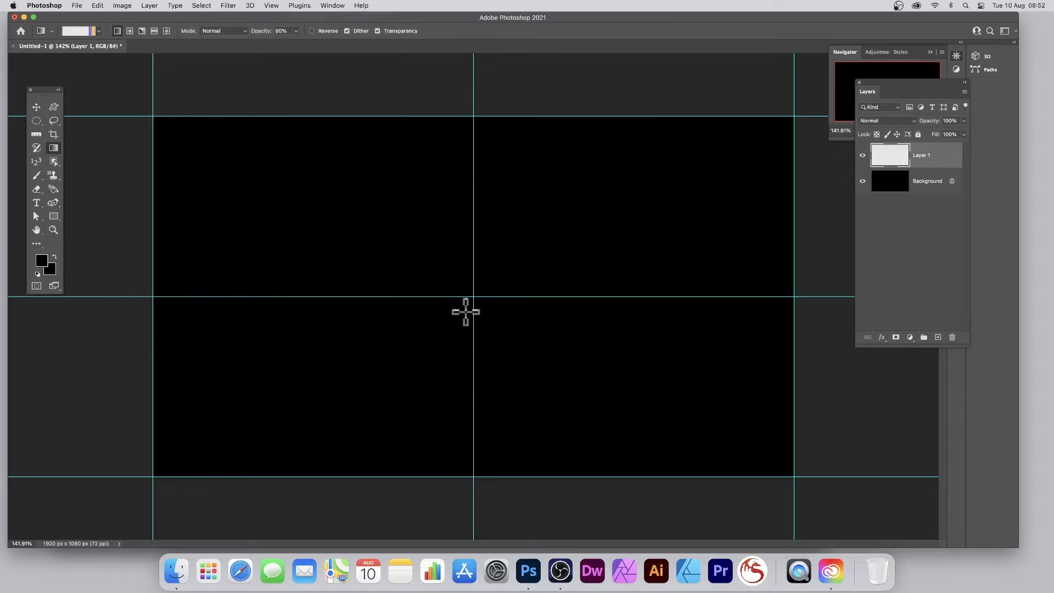
left_click_drag(473, 297, 591, 297)
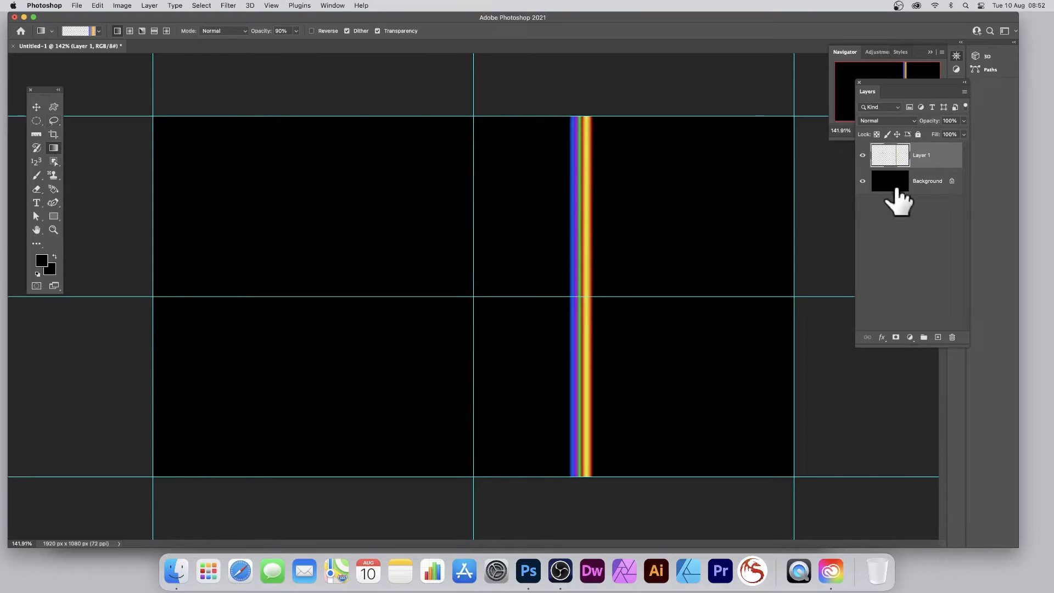
Step: Duplicate the rainbow stripe six times side by side to its right and select all seven stripe layers
left_click(36, 107)
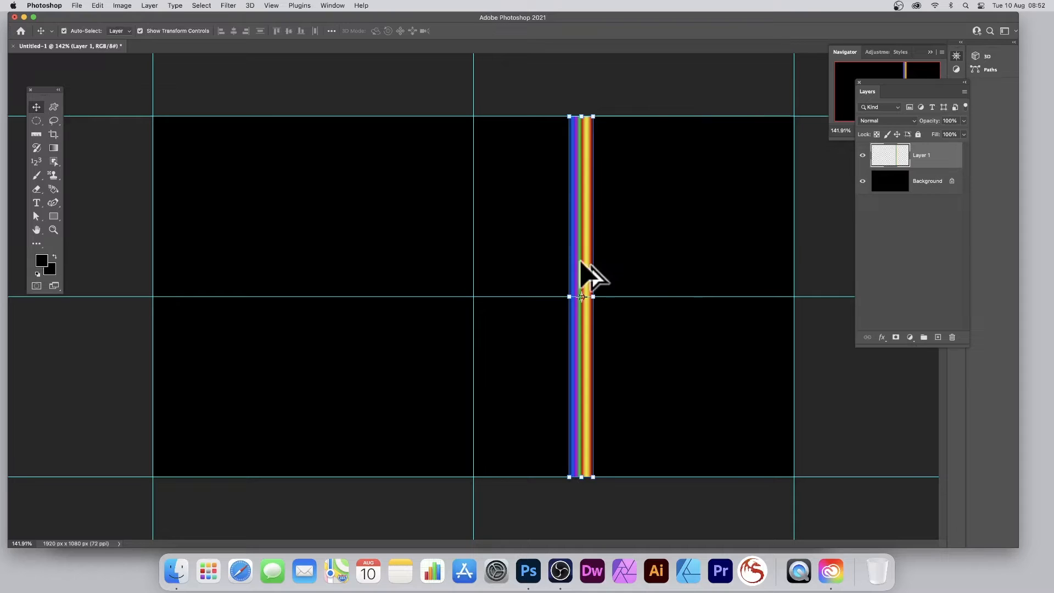
left_click_drag(582, 271, 731, 231)
left_click_drag(525, 72, 830, 551)
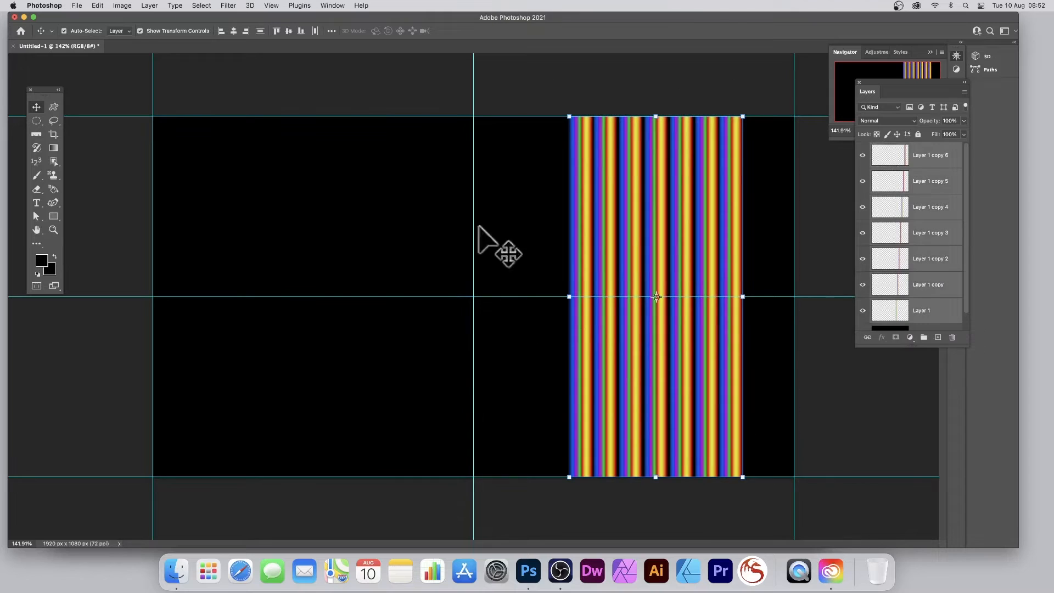
Step: Distribute the seven selected stripes evenly across their width and move them together to around the canvas center
left_click(316, 31)
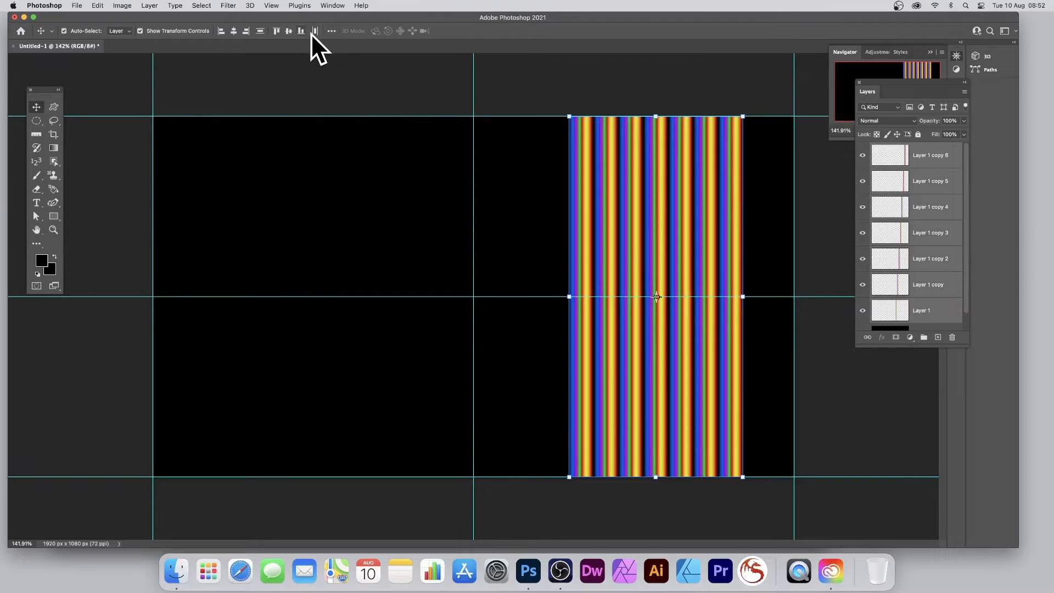
left_click_drag(711, 249, 538, 251)
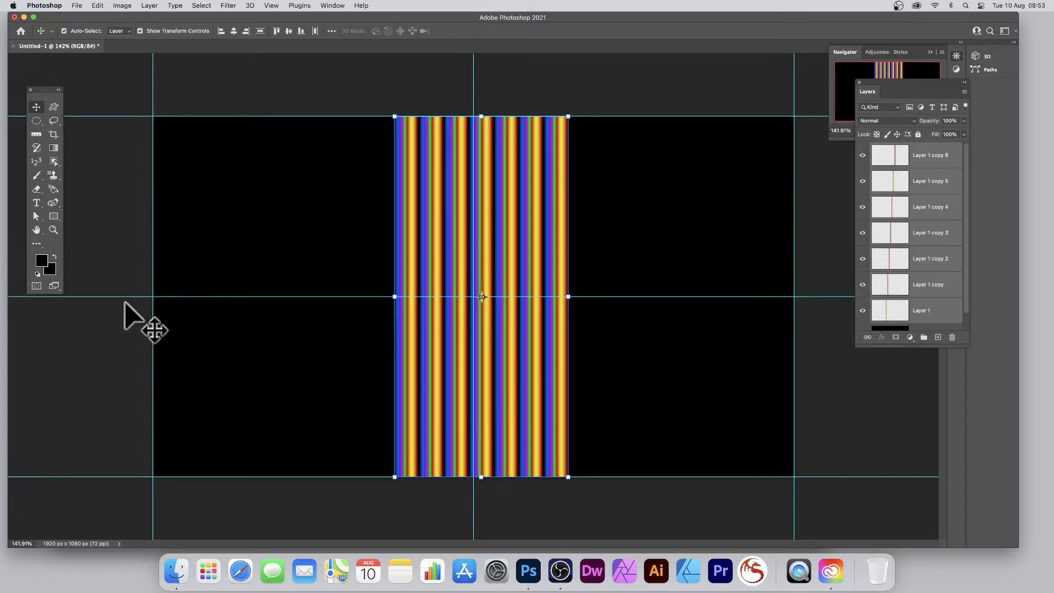
Step: Examine the color and opacity stops of the custom gradient in the Gradient Editor without changing it
left_click(56, 144)
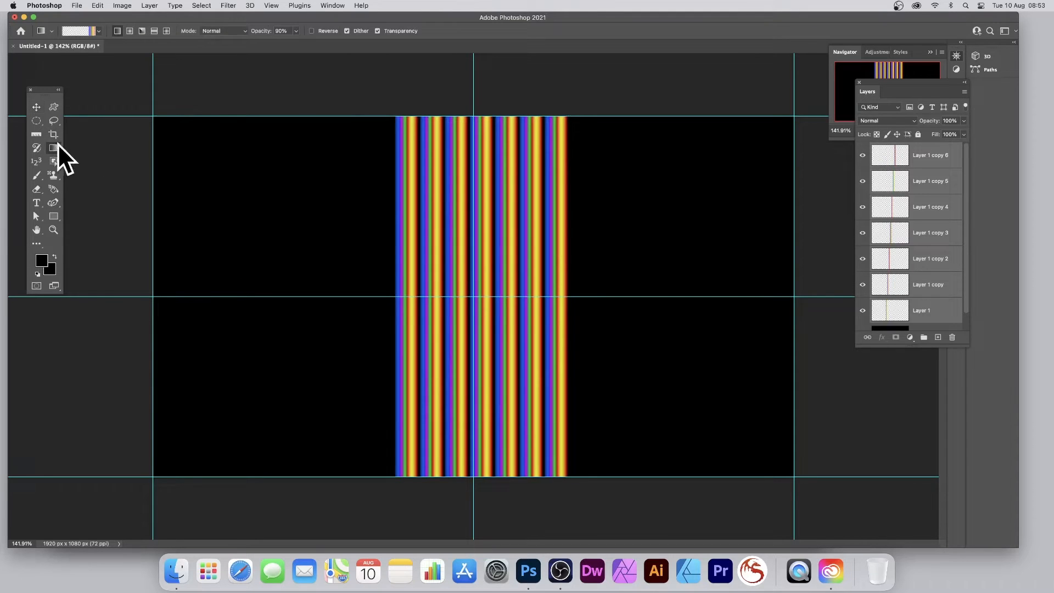
left_click(84, 31)
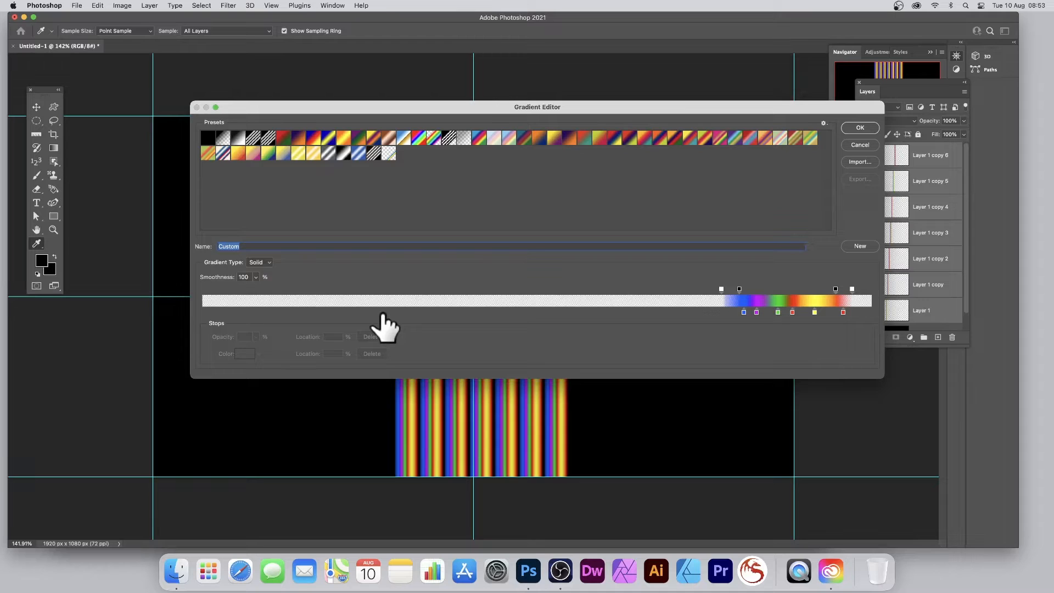
left_click(861, 145)
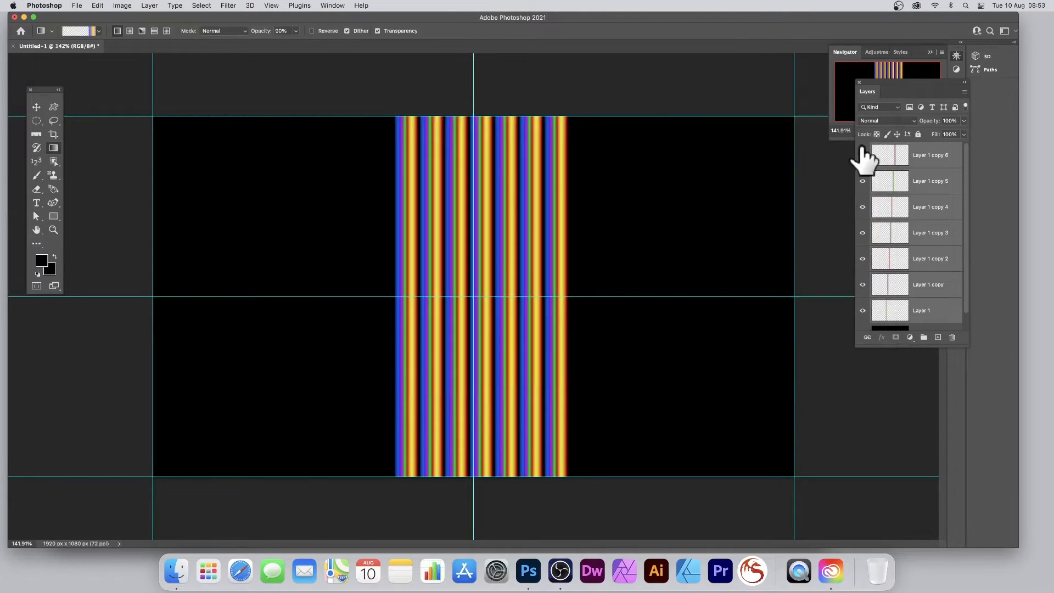
Step: Convert the seven selected stripe layers into a single smart object
left_click(35, 108)
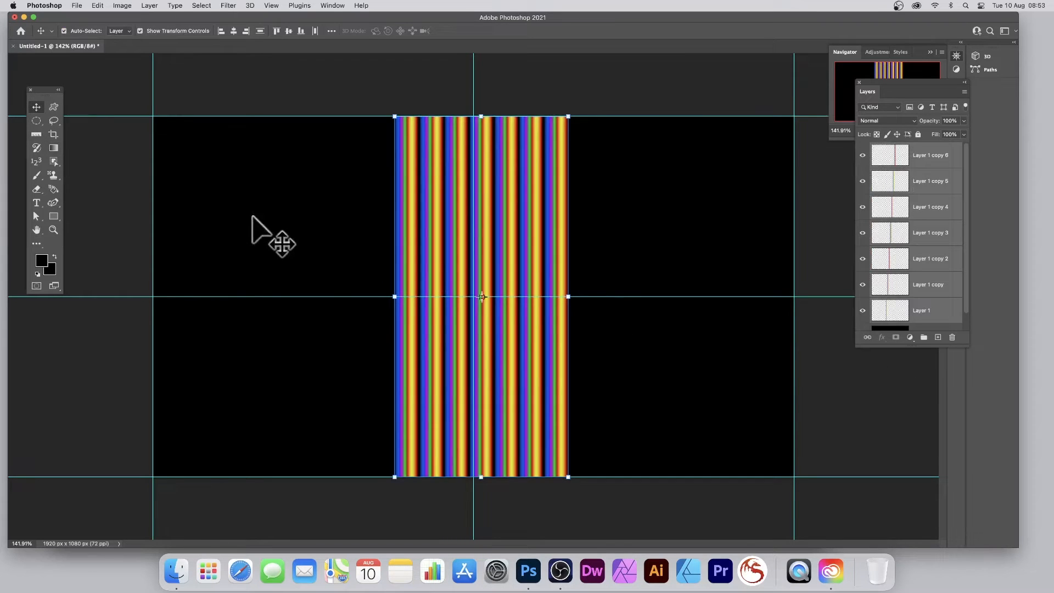
left_click(148, 5)
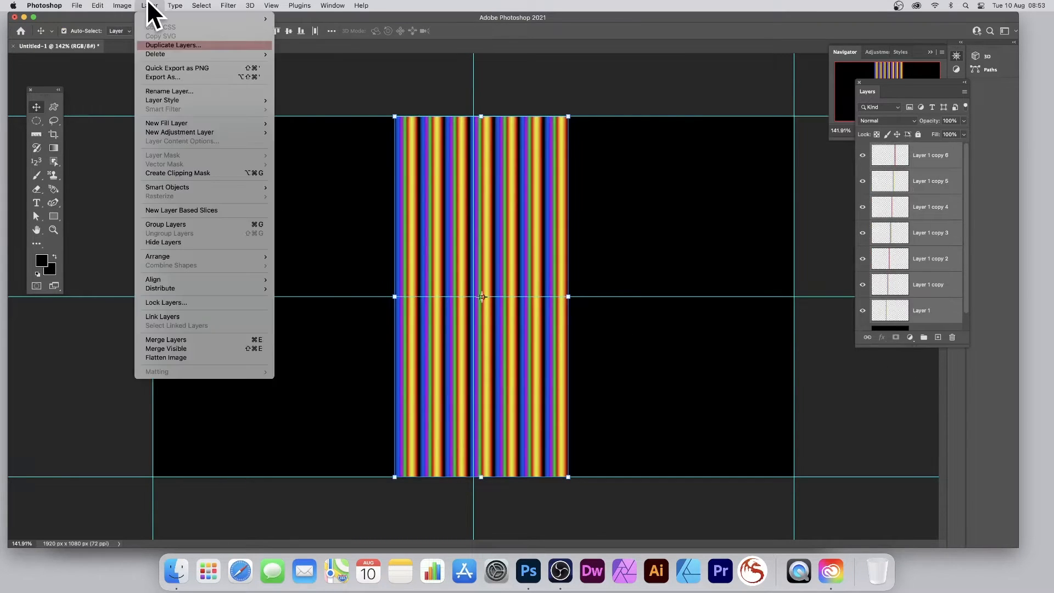
mouse_move(169, 188)
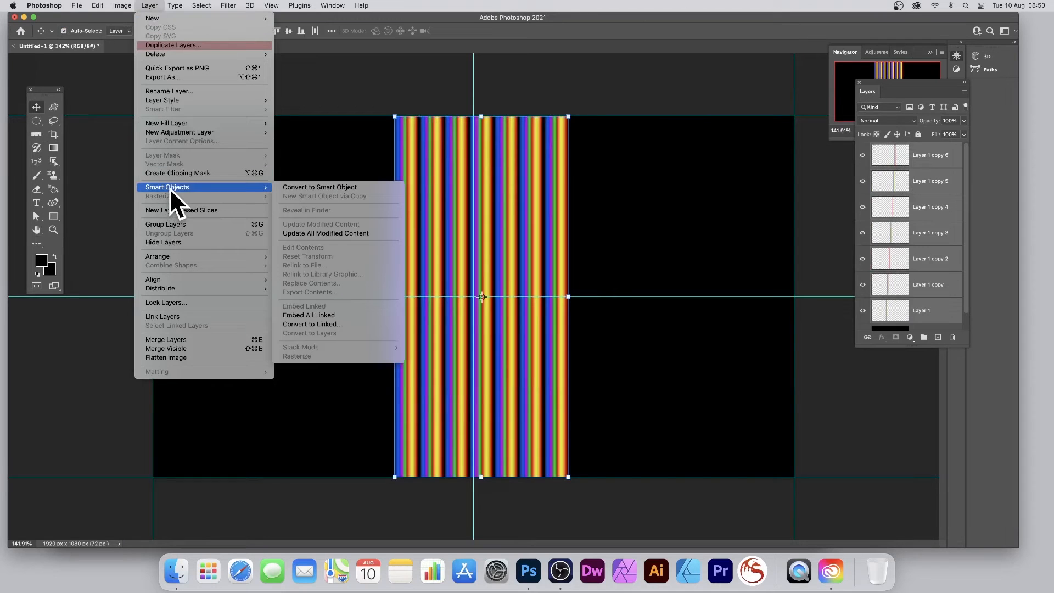
left_click(296, 187)
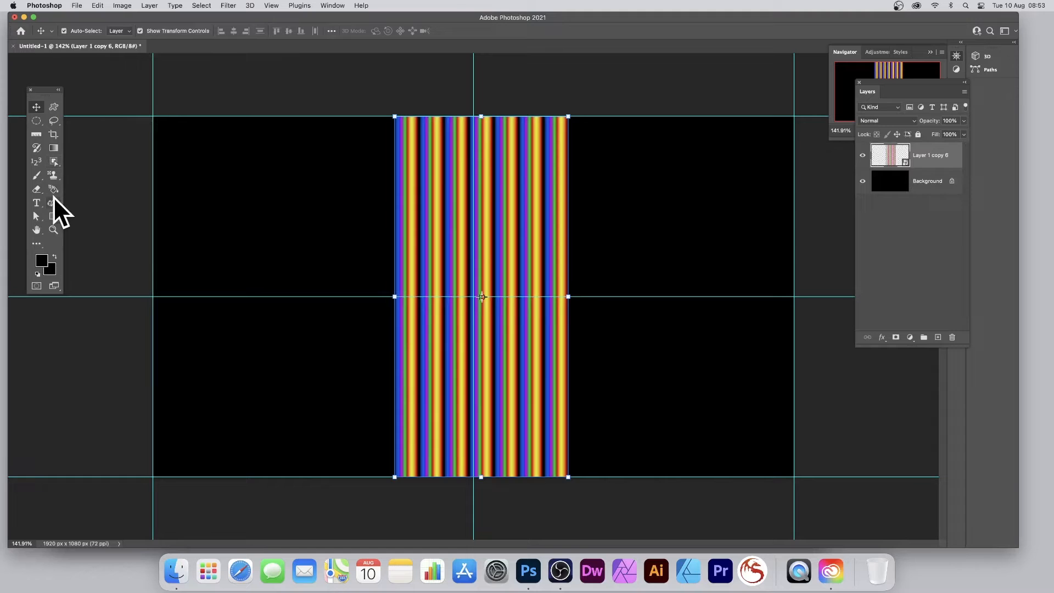
Step: Try a custom Warp on the striped smart object, bulging the upper sides outward and narrowing the lower part, and undo it
left_click(96, 6)
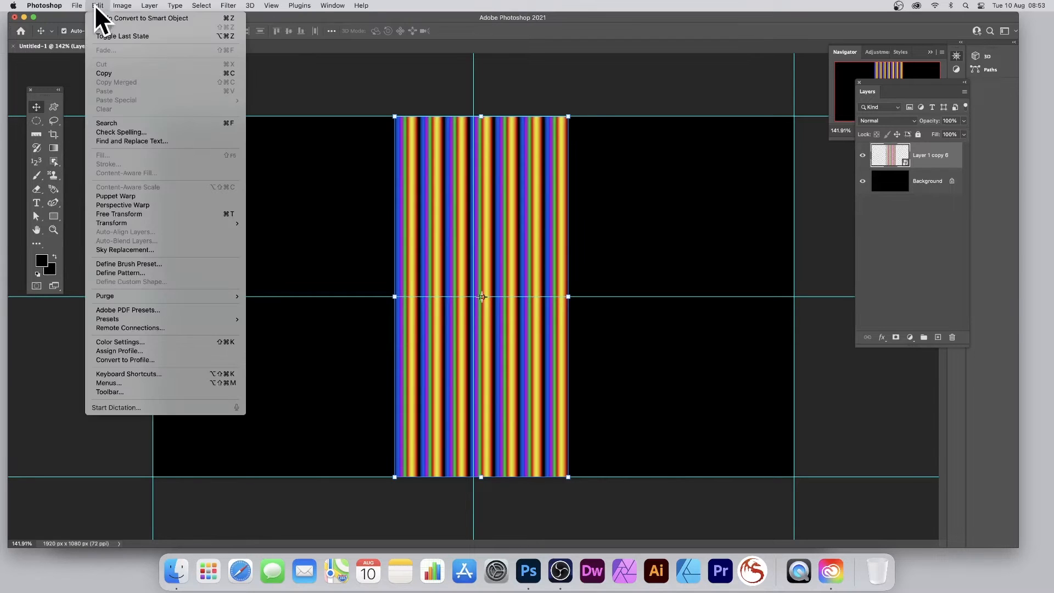
mouse_move(128, 223)
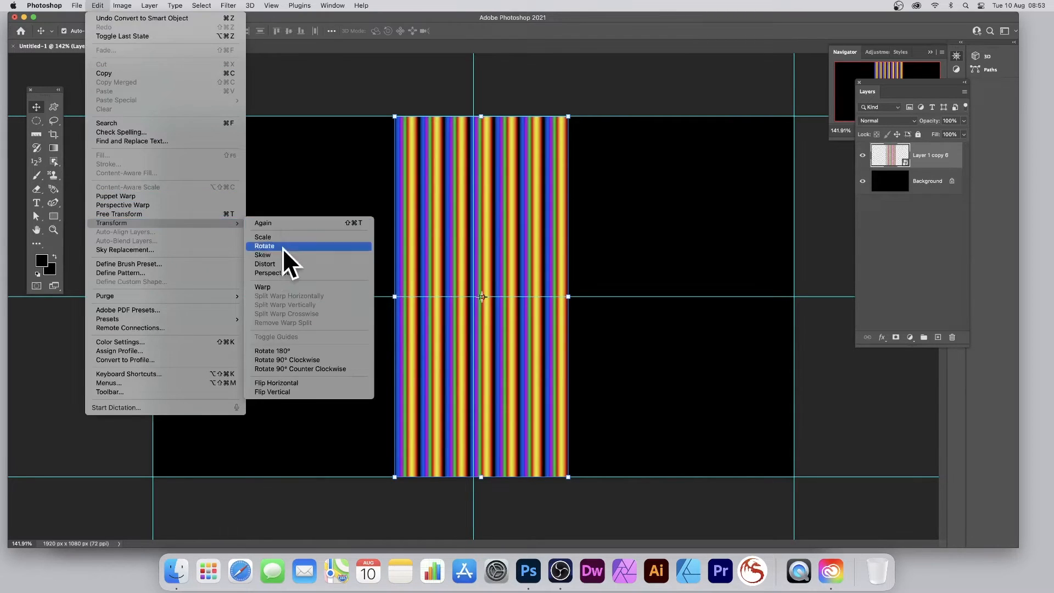
left_click(280, 288)
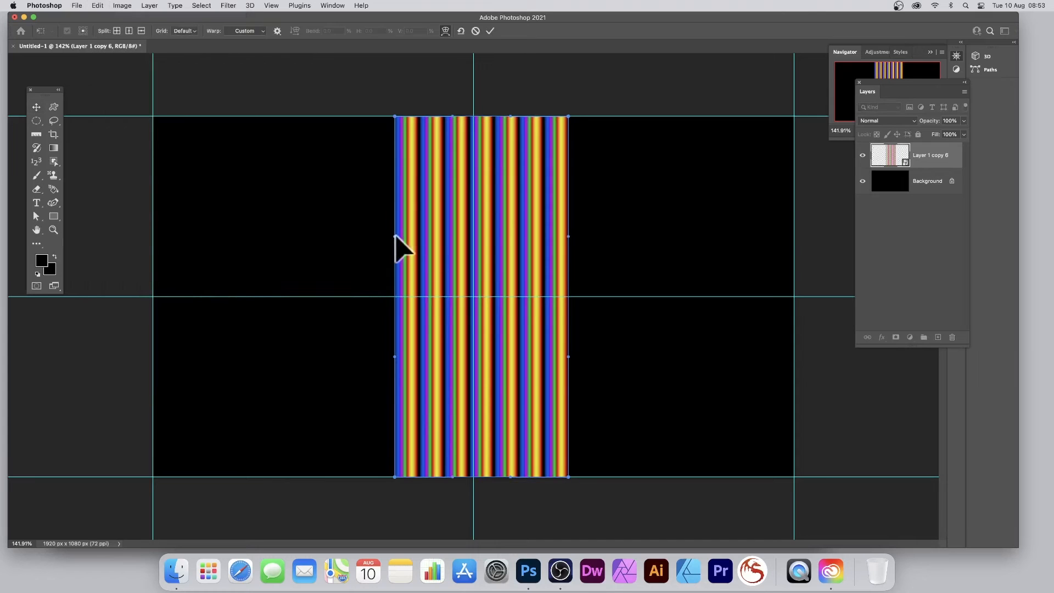
left_click_drag(395, 236, 159, 215)
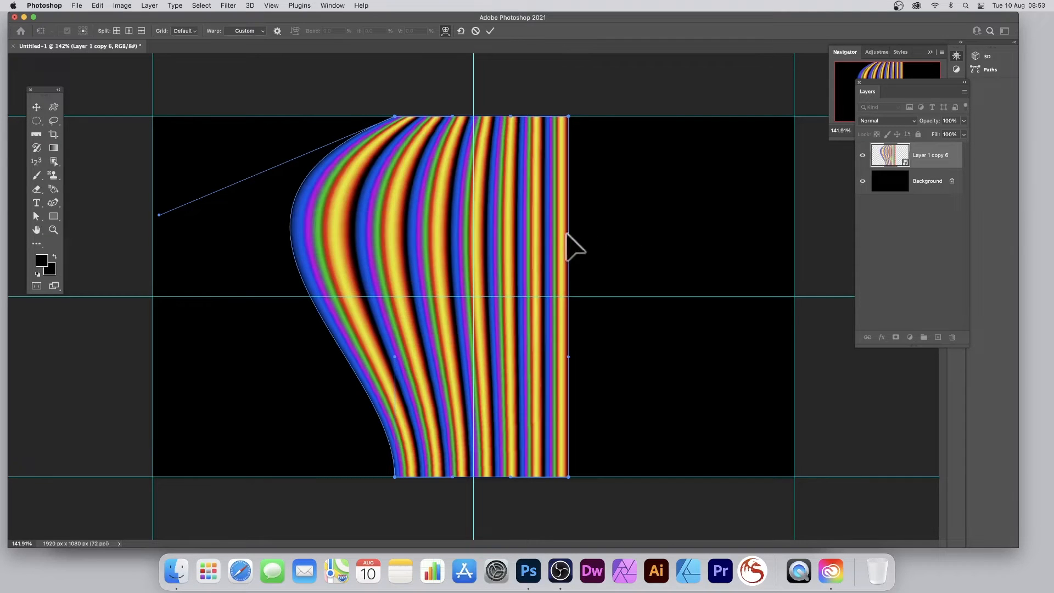
left_click_drag(569, 236, 841, 234)
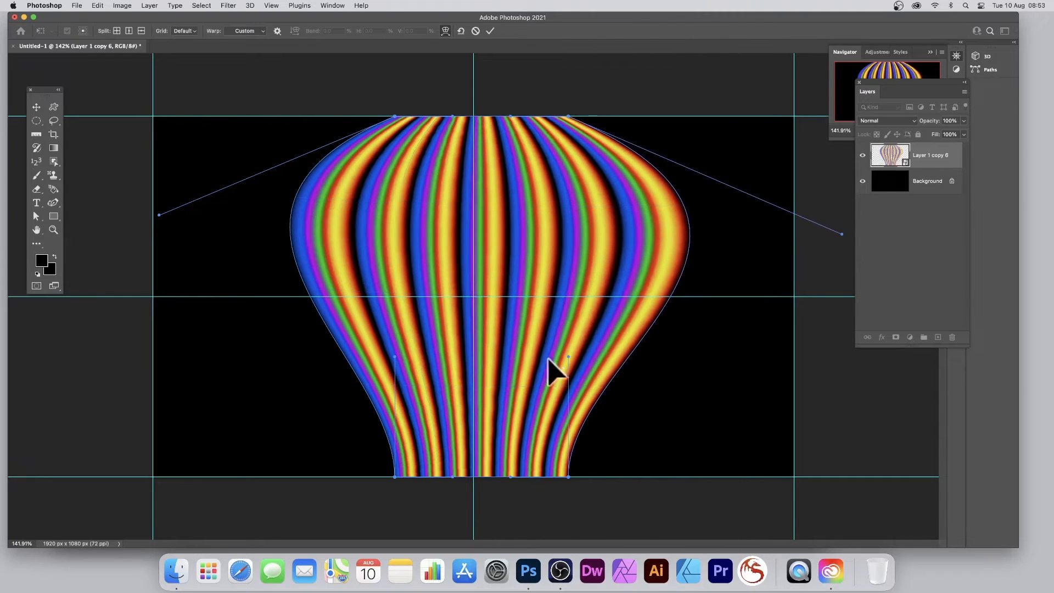
left_click_drag(600, 357, 477, 361)
left_click_drag(400, 365, 431, 424)
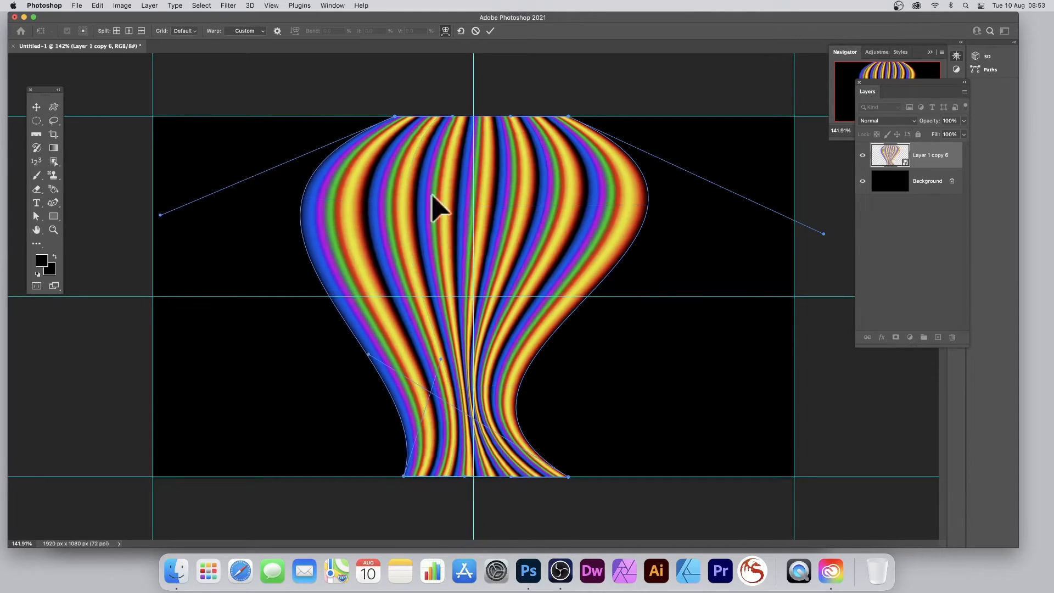
left_click_drag(431, 225, 394, 236)
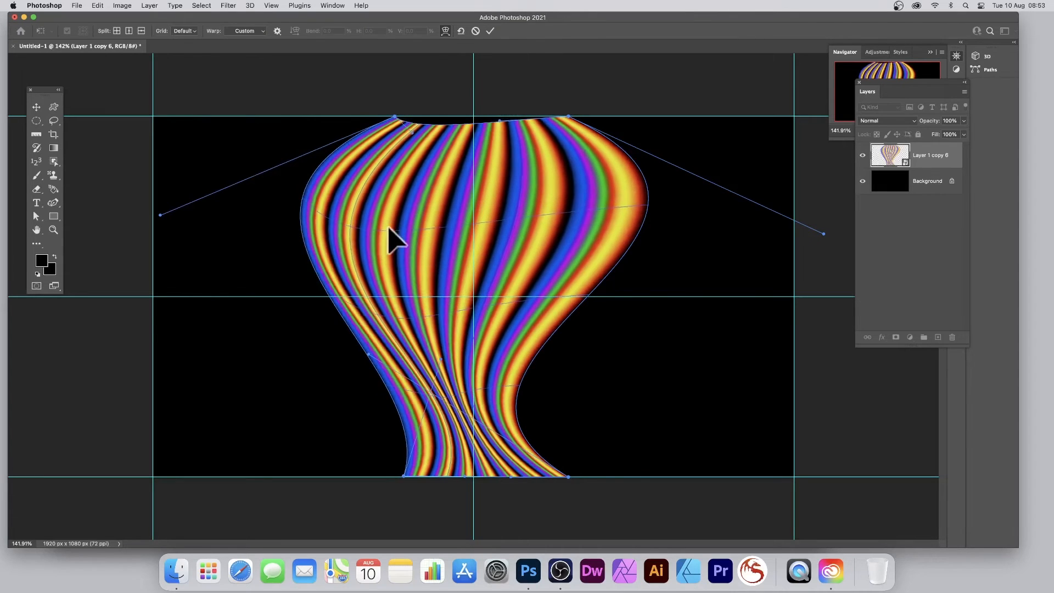
left_click(491, 30)
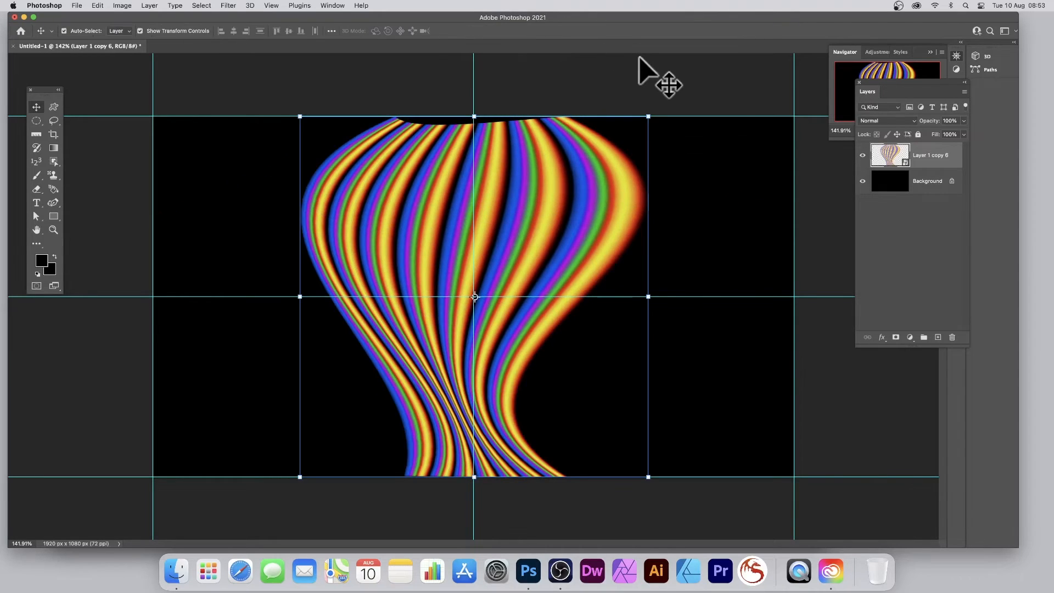
key("super+z")
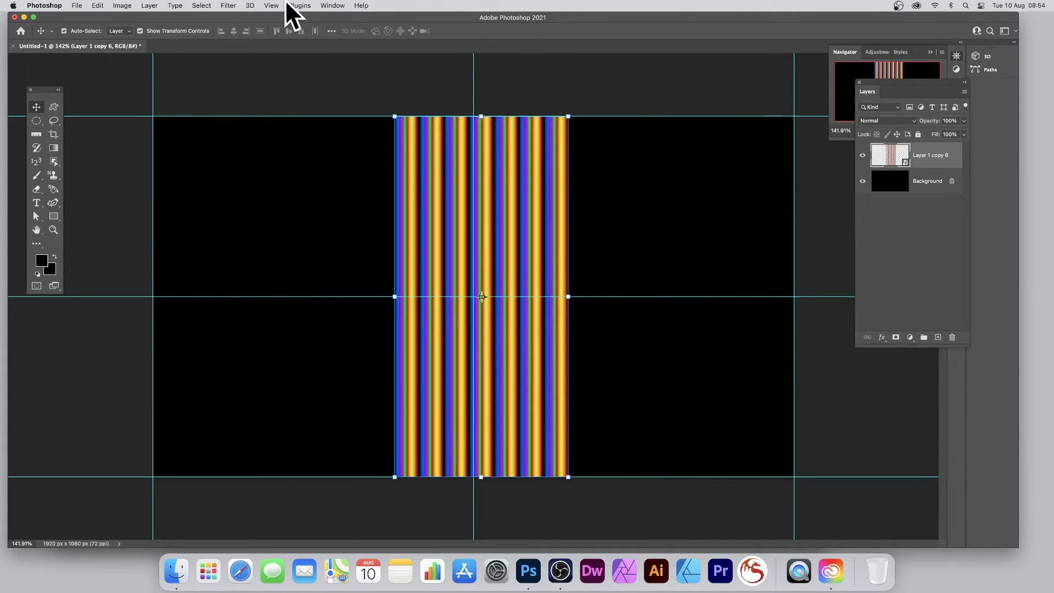
Step: Try the Liquify filter on the stripes, pushing them into an S-curve with a brush size of 1194, and undo it
left_click(233, 5)
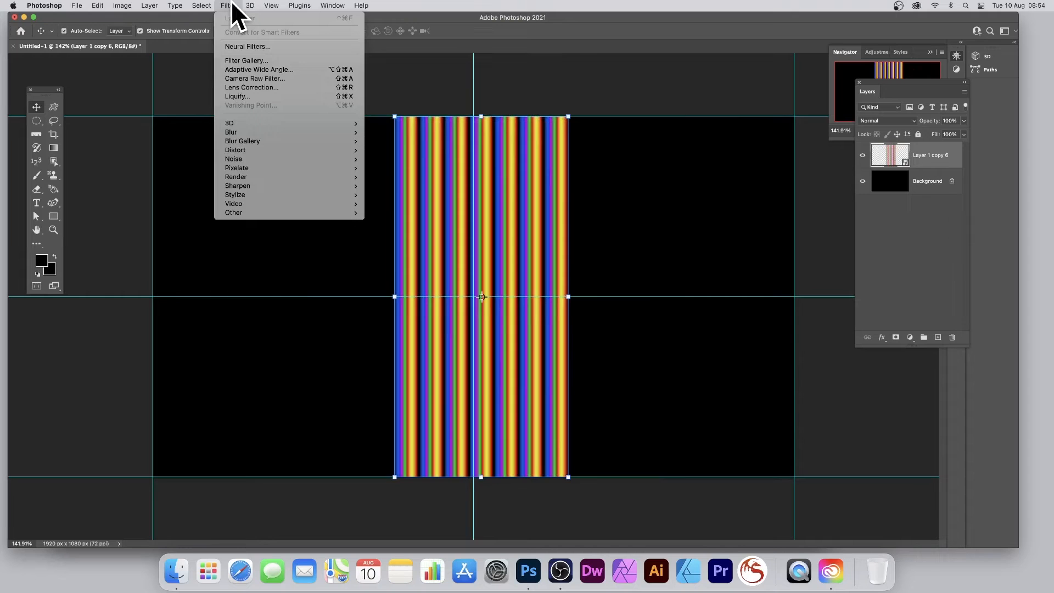
left_click(246, 97)
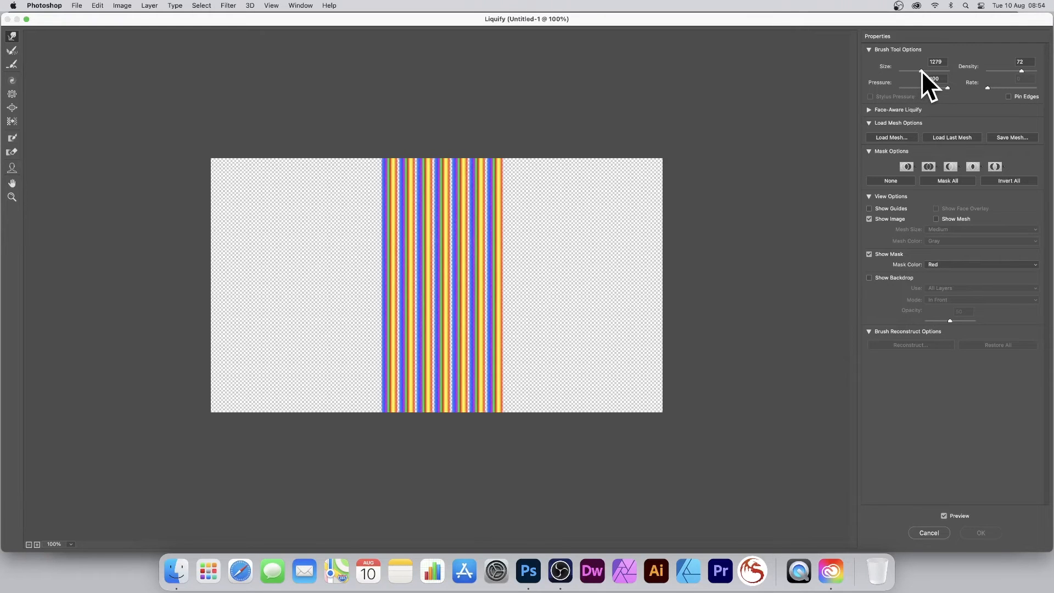
left_click_drag(921, 70, 921, 71)
mouse_move(459, 271)
left_mouse_down()
mouse_move(414, 282)
mouse_move(360, 244)
mouse_move(358, 231)
mouse_move(322, 282)
mouse_move(327, 314)
mouse_move(417, 330)
mouse_move(511, 327)
left_mouse_up()
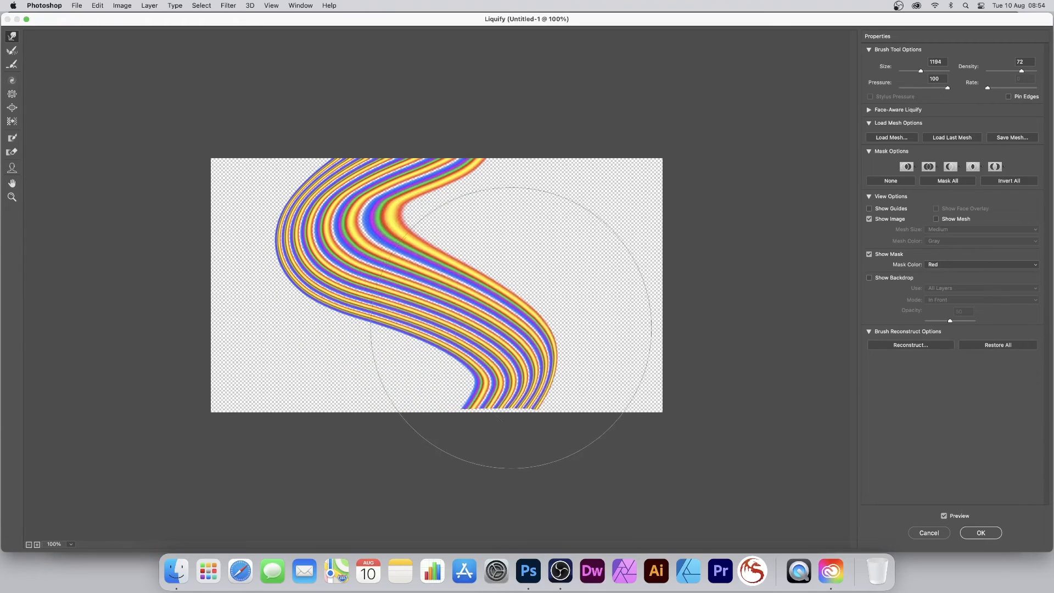
mouse_move(461, 132)
left_mouse_down()
mouse_move(379, 219)
mouse_move(400, 213)
left_mouse_up()
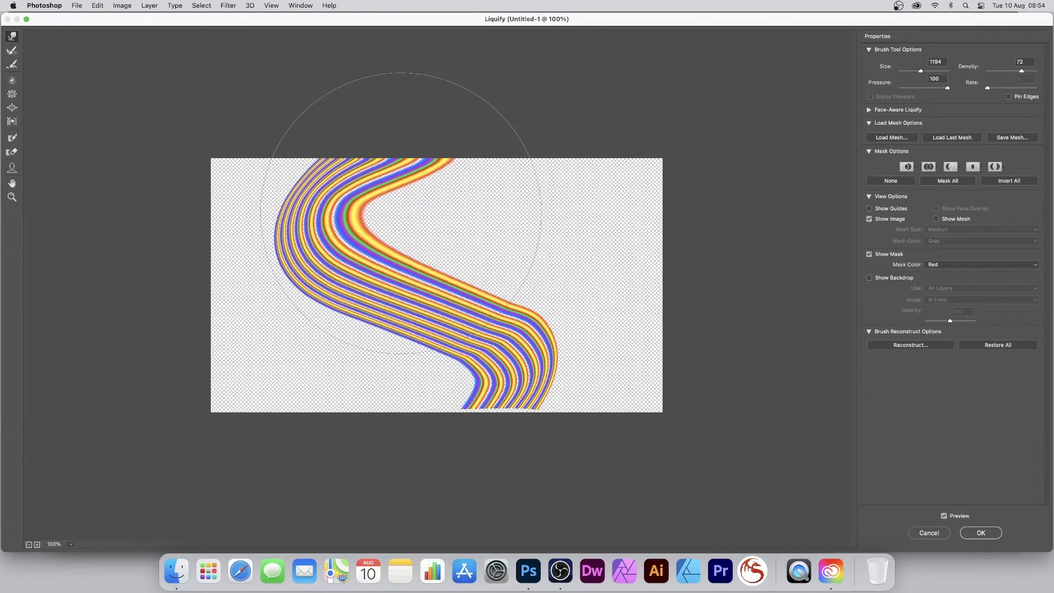
left_click(982, 532)
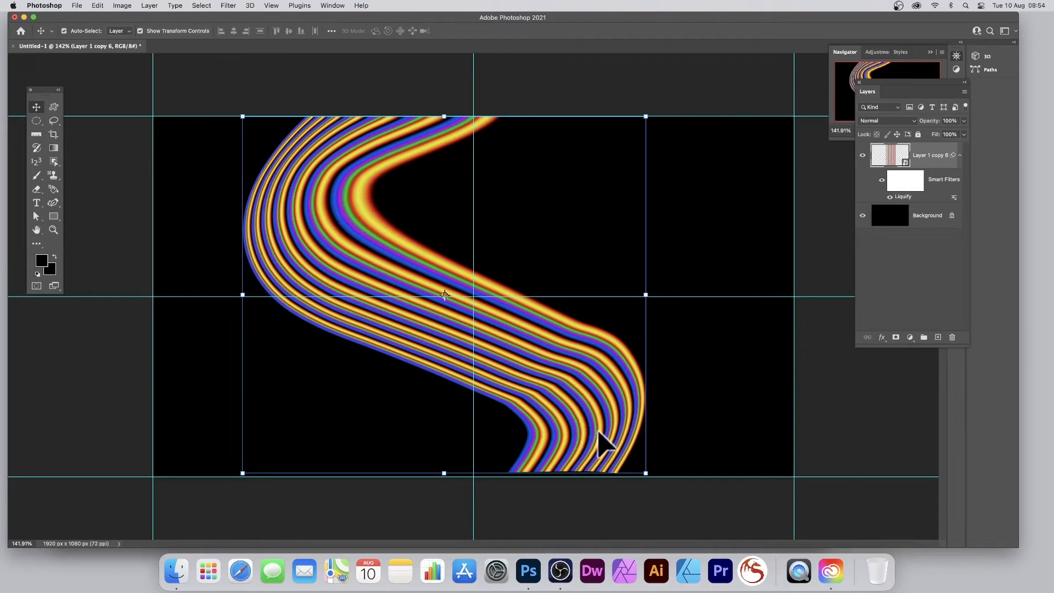
key("super+z")
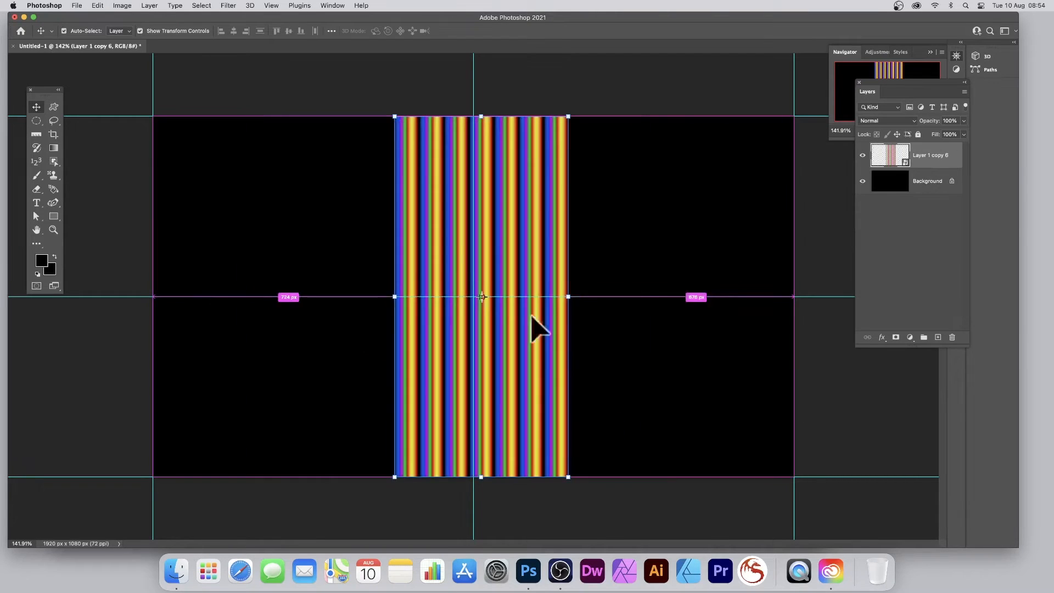
Step: Shift the striped smart object left and add two copies side by side to its right, covering most of the canvas width
left_click_drag(481, 230, 648, 226)
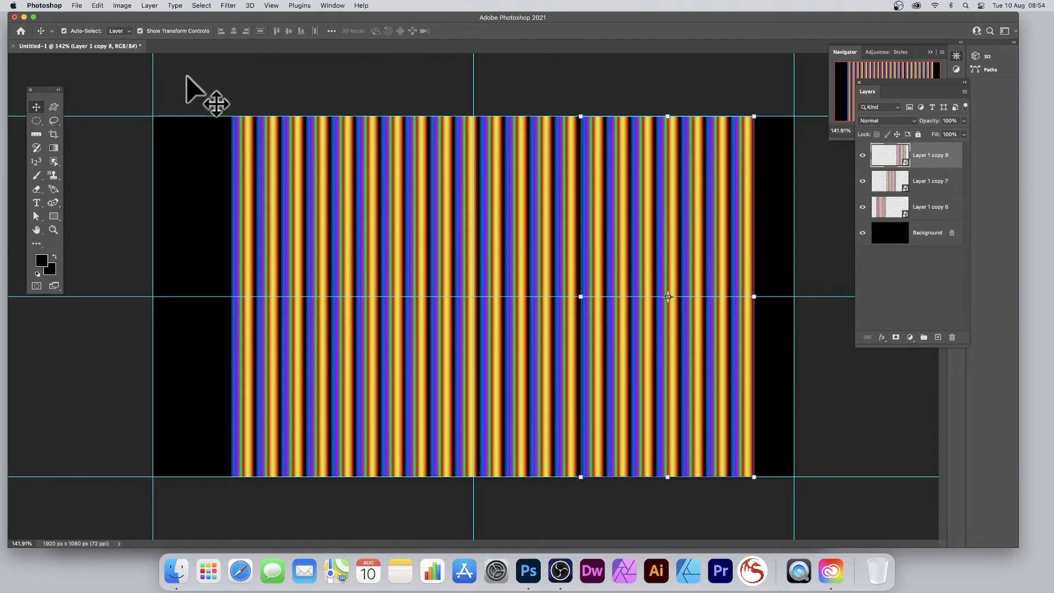
Step: Delete the three striped smart objects from the canvas and set the Gradient tool to the Diamond style
left_click_drag(193, 85, 796, 538)
key("Delete")
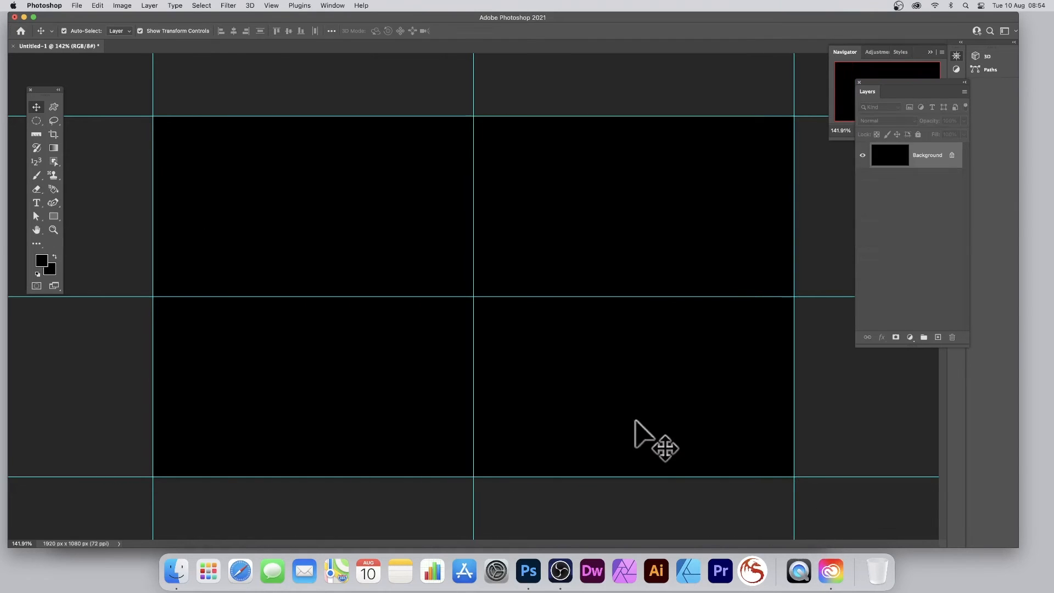
left_click(54, 147)
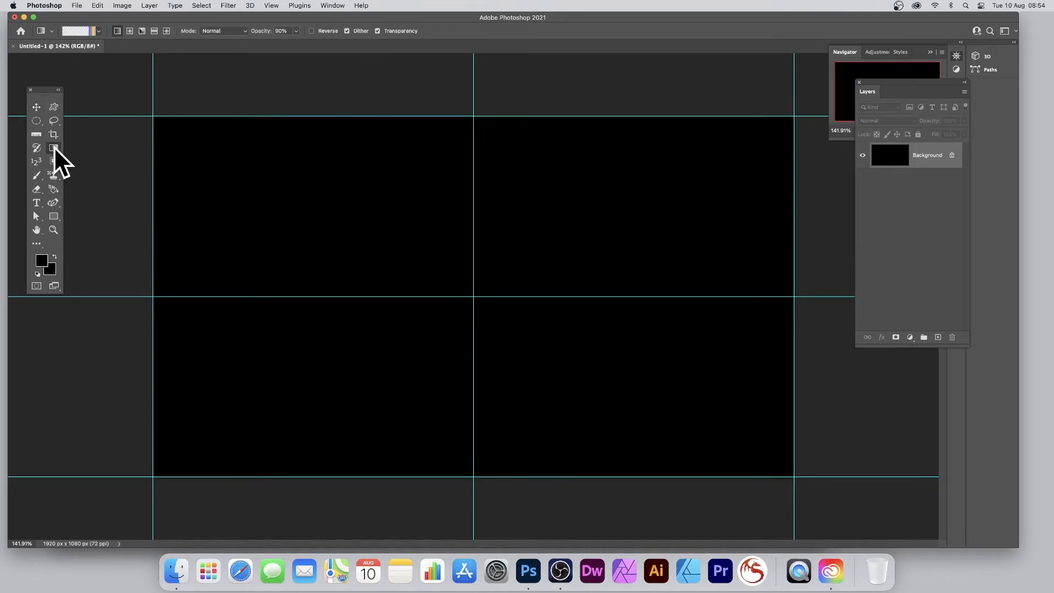
left_click(166, 31)
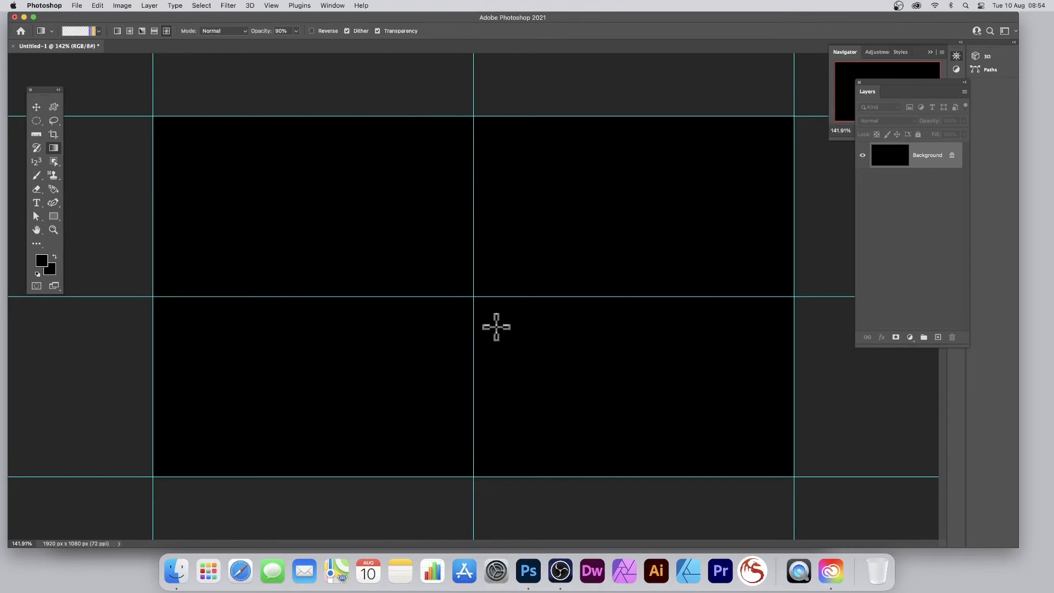
Step: Try five concentric rainbow diamonds by drawing gradients horizontally outward from the canvas centre, and undo them
left_click_drag(474, 297, 545, 297)
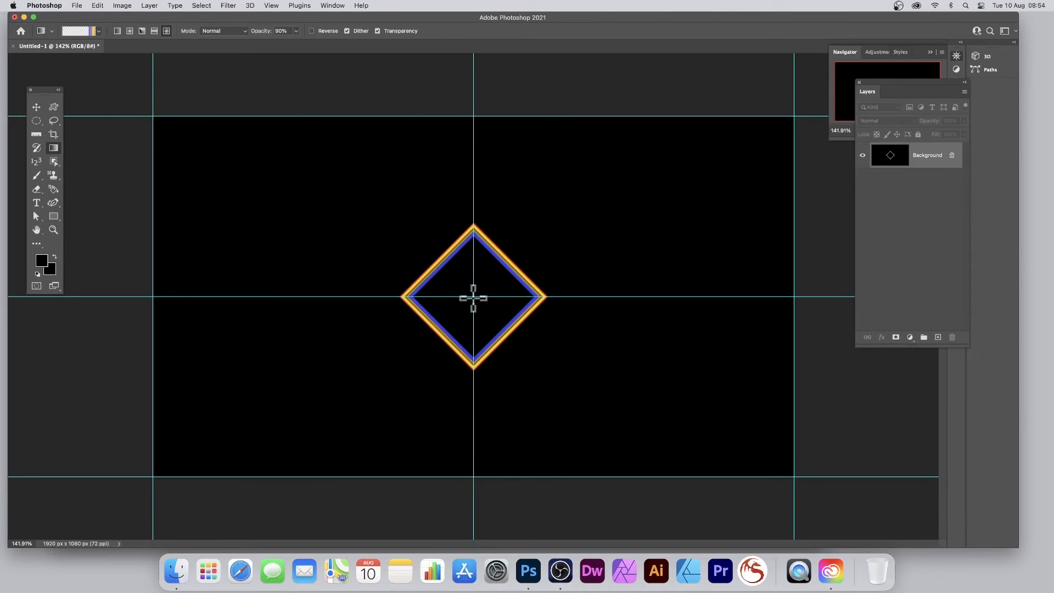
left_click_drag(473, 297, 613, 297)
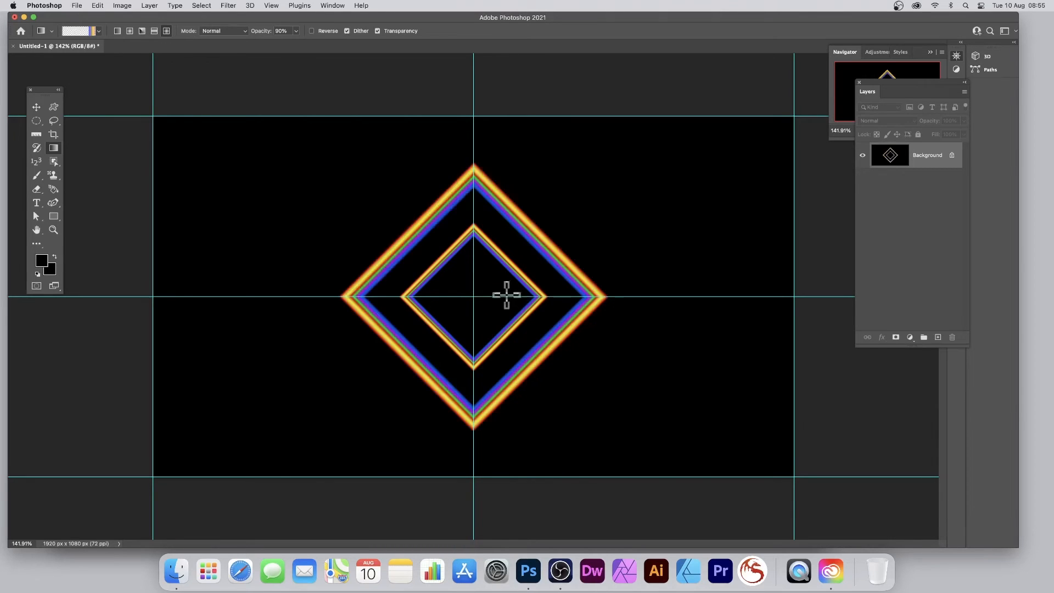
left_click_drag(474, 296, 664, 296)
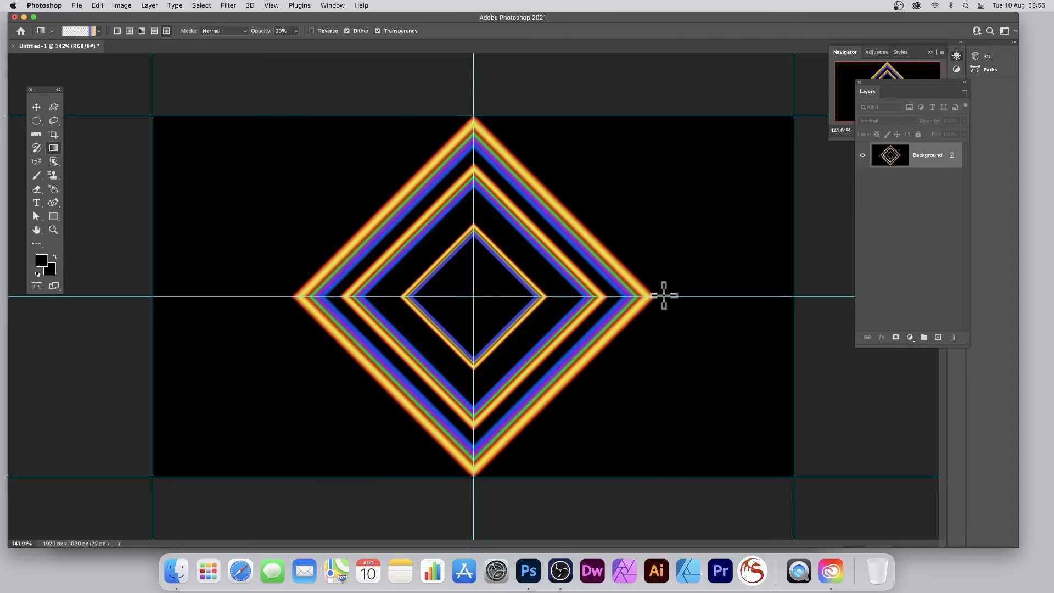
left_click_drag(488, 297, 714, 296)
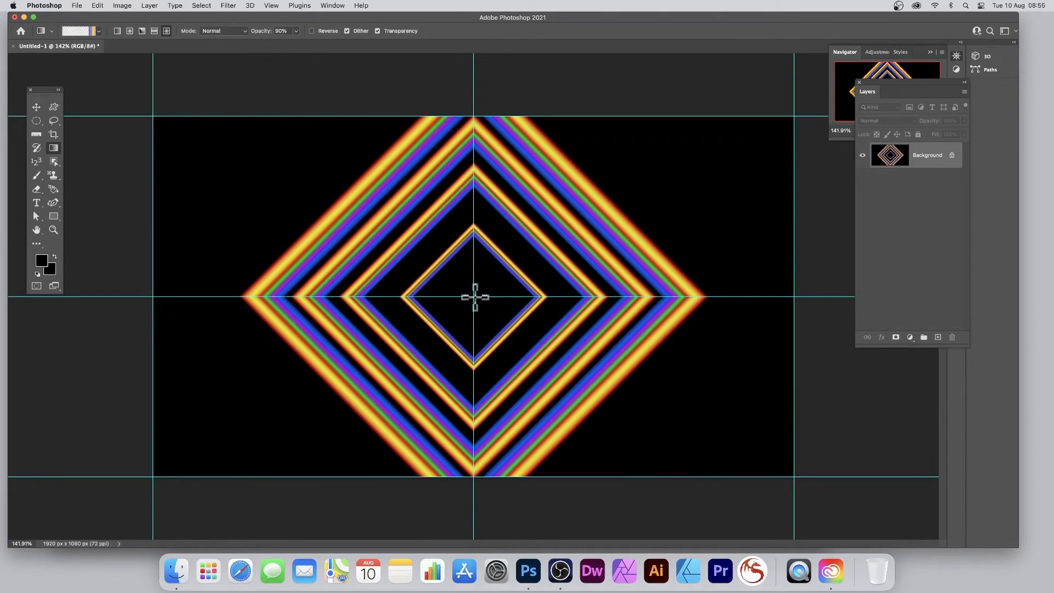
left_click_drag(475, 297, 770, 298)
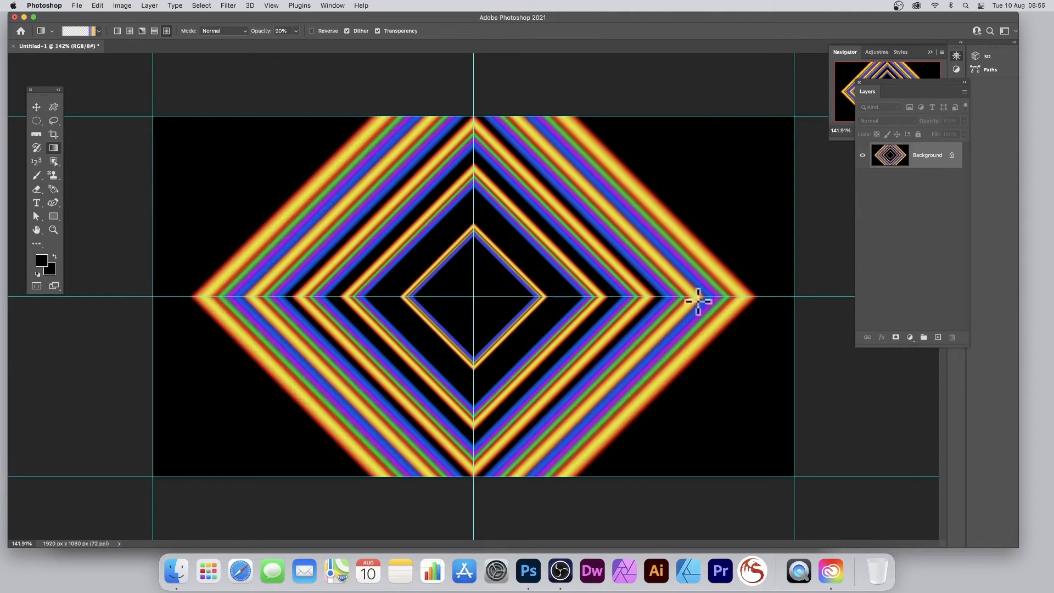
key("super+z")
key("super+z")
key("super+z")
key("super+z")
key("super+z")
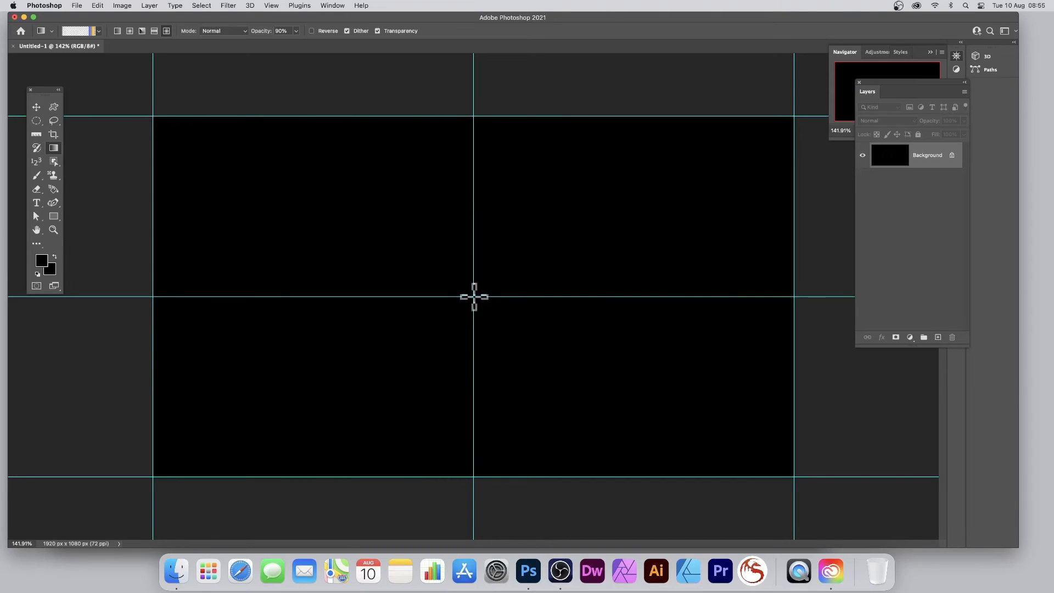
Step: Try nested rainbow squares by drawing six diamond gradients of increasing size diagonally outward from the canvas centre
left_click_drag(474, 296, 546, 370)
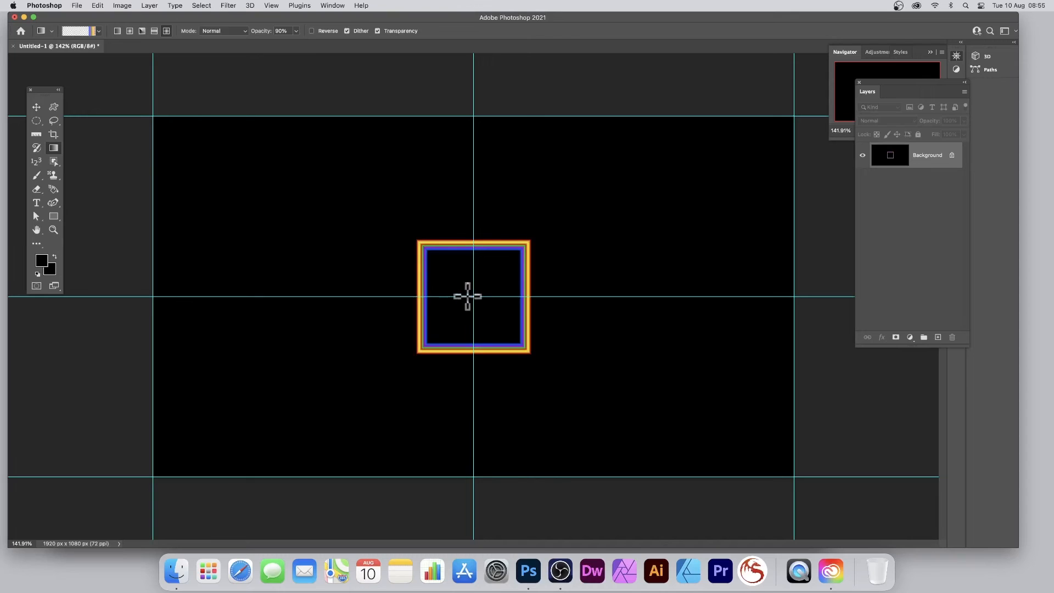
left_click_drag(472, 295, 554, 378)
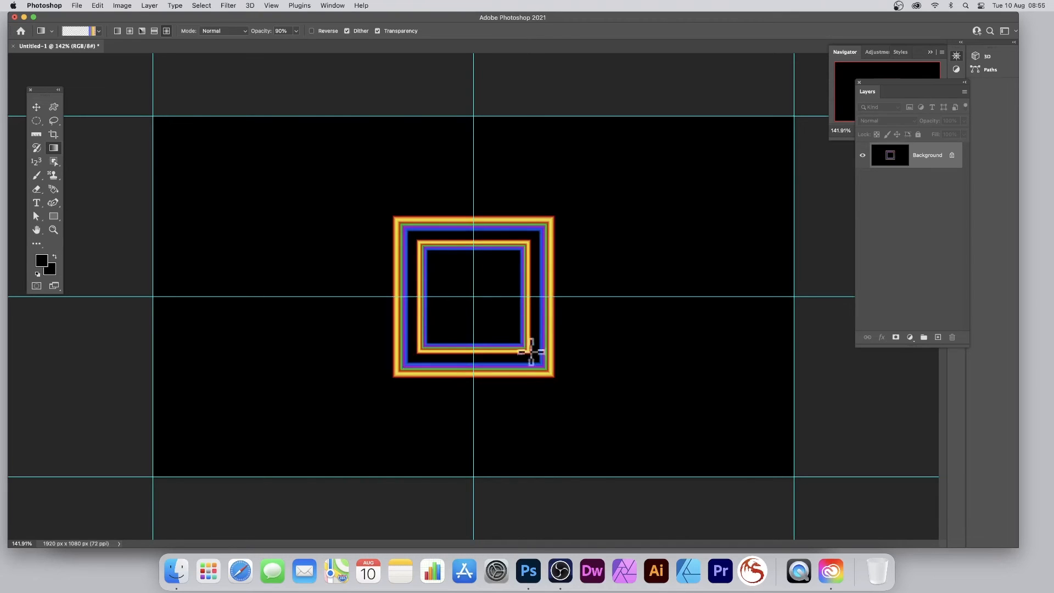
left_click_drag(473, 297, 582, 389)
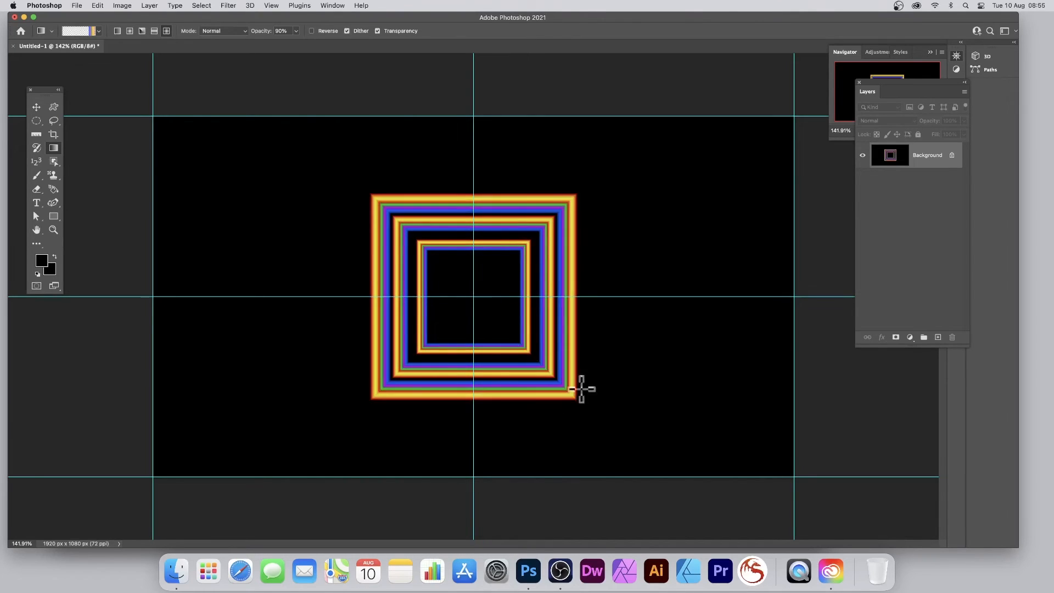
left_click_drag(494, 318, 611, 424)
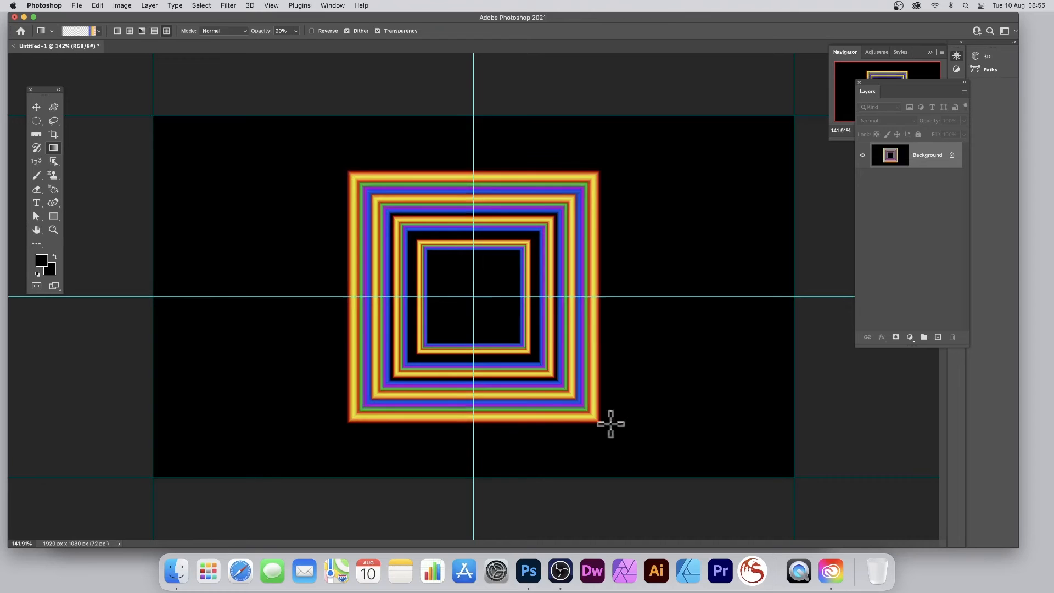
left_click_drag(473, 298, 614, 442)
left_click_drag(474, 298, 697, 483)
Step: Add a new layer named Layer 1 and draw one rainbow square on it with a diagonal diamond gradient from the canvas centre
left_click(149, 6)
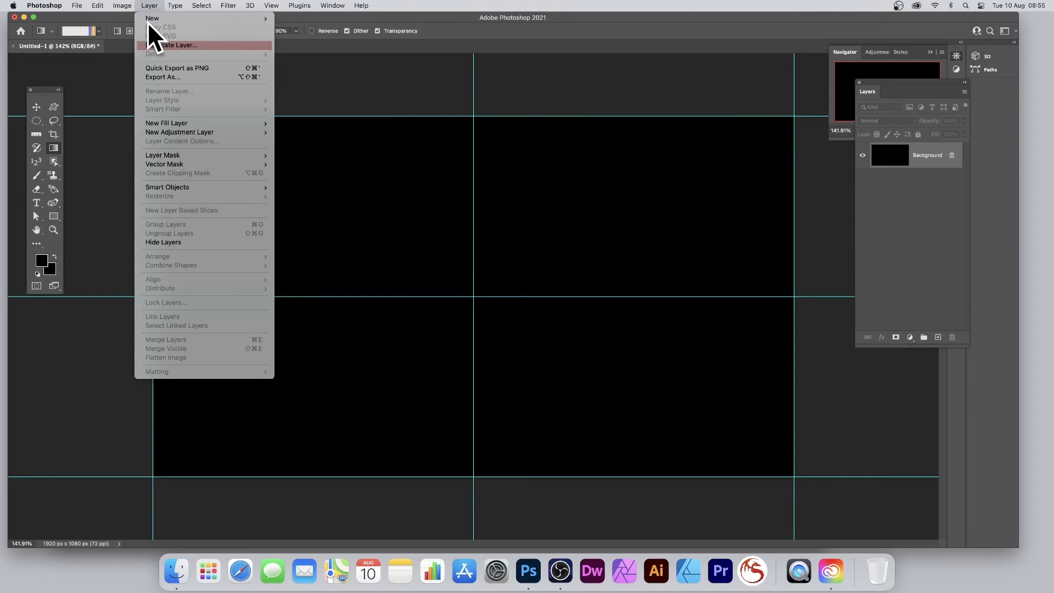
mouse_move(155, 22)
left_click(293, 18)
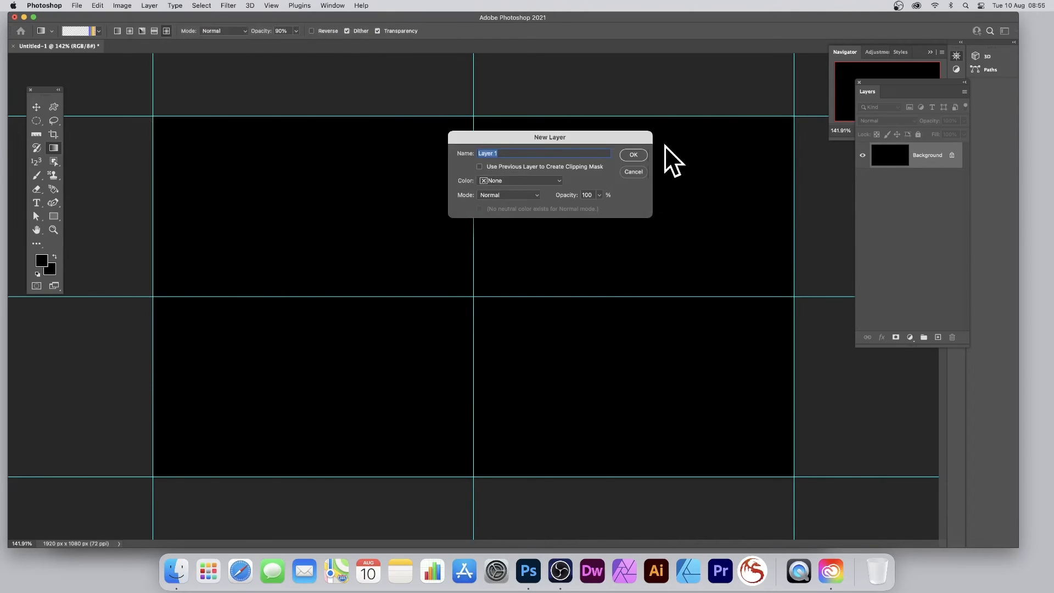
left_click(634, 154)
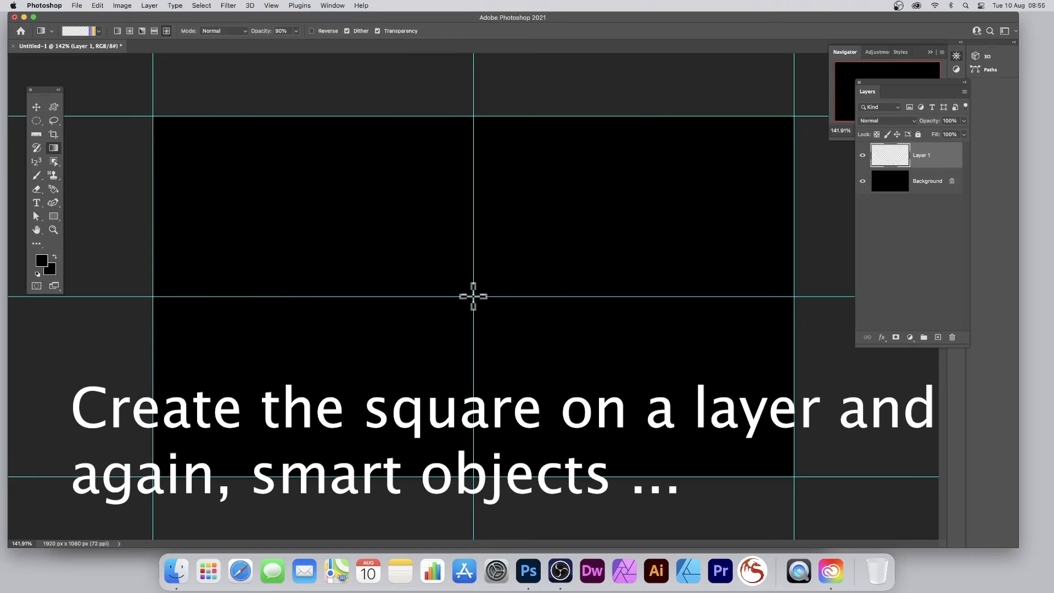
left_click_drag(474, 297, 543, 356)
left_click_drag(610, 414, 611, 413)
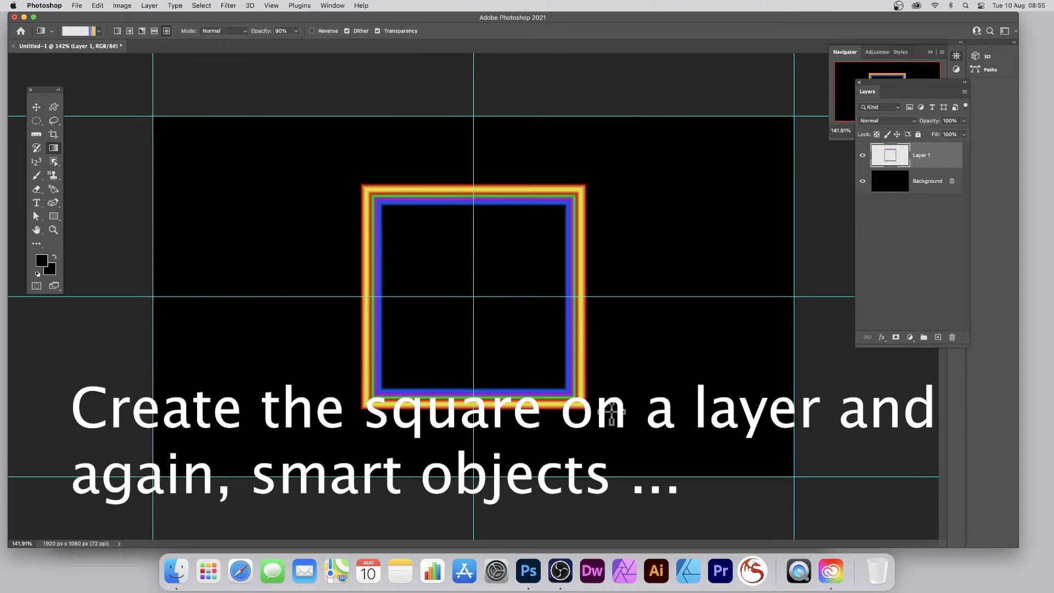
Step: Convert the rainbow square layer into a smart object
left_click(37, 107)
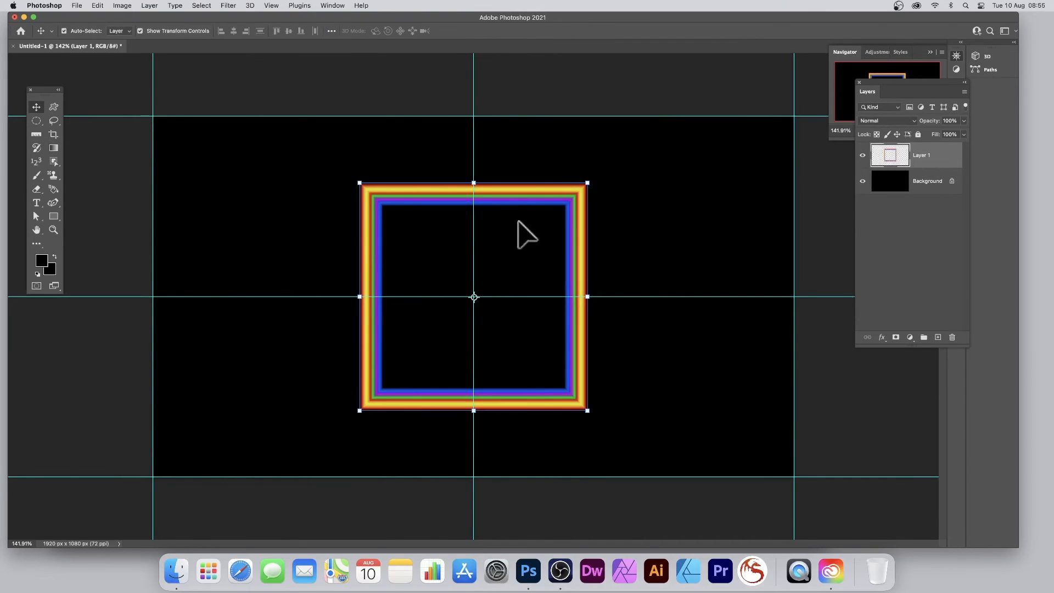
left_click(150, 6)
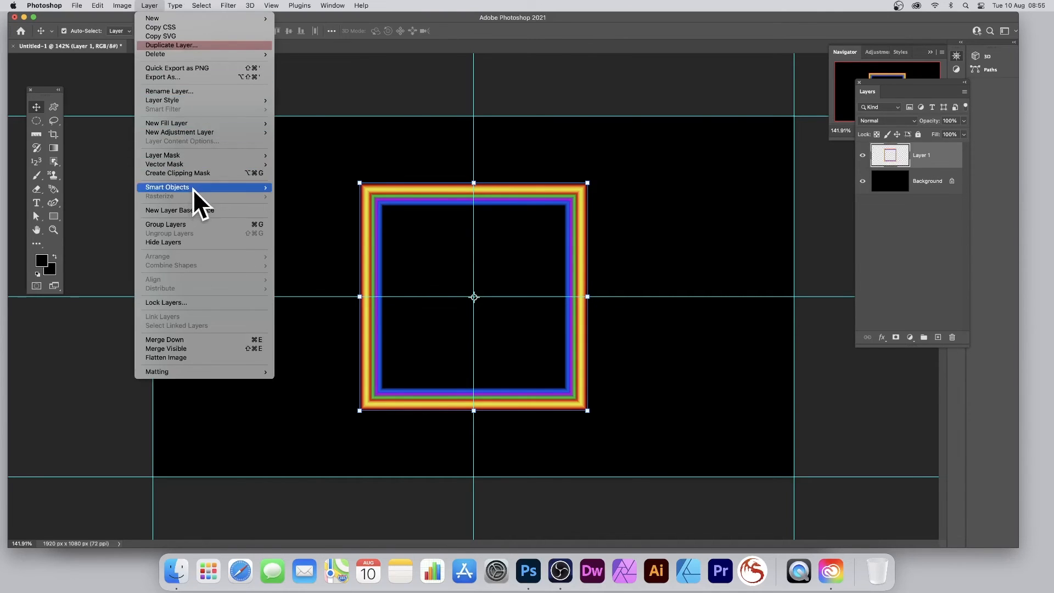
mouse_move(194, 189)
left_click(303, 188)
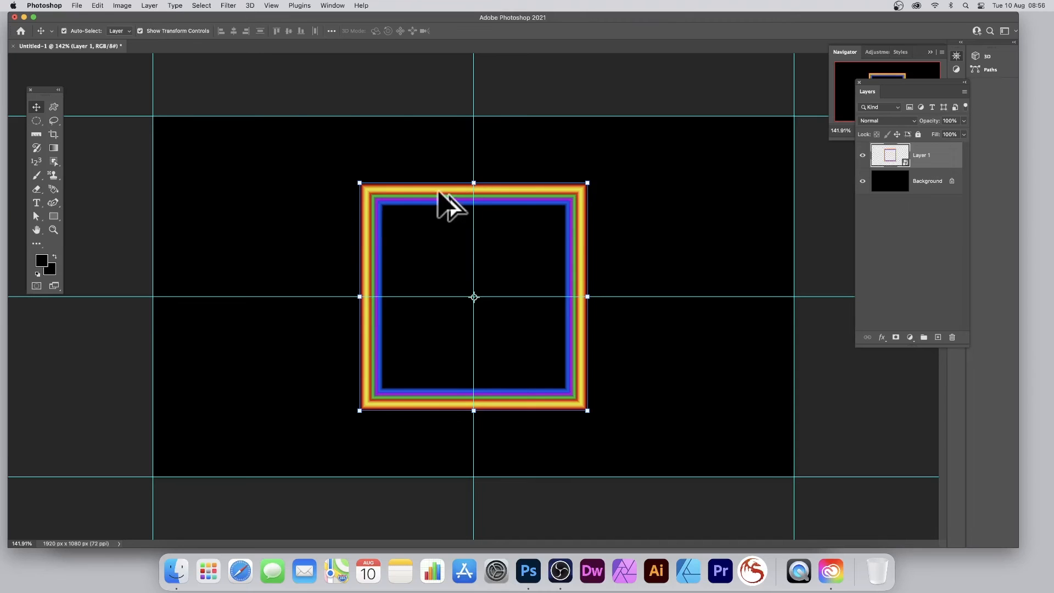
Step: Duplicate the square smart object, scale the copy to about 81% width and 83% height, and centre it inside the original
left_click_drag(436, 195, 470, 220)
left_click_drag(394, 208, 439, 250)
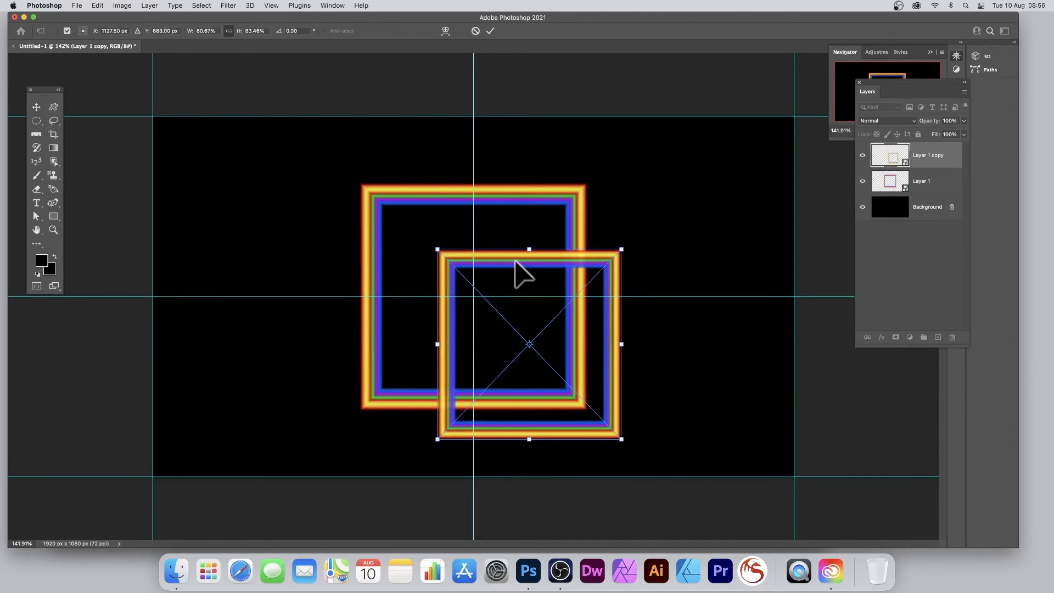
left_click_drag(518, 271, 462, 223)
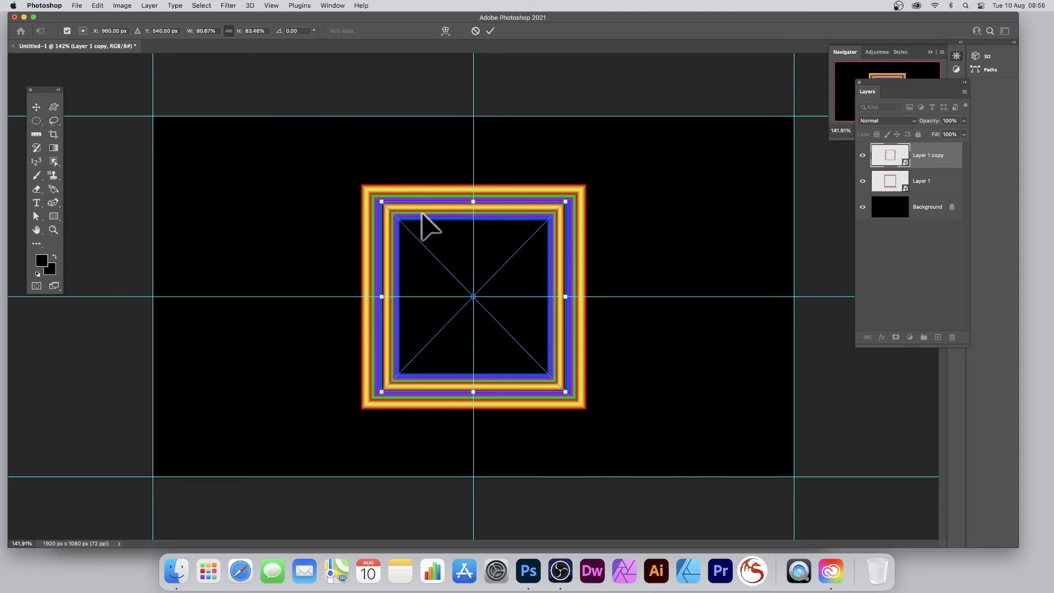
left_click(489, 30)
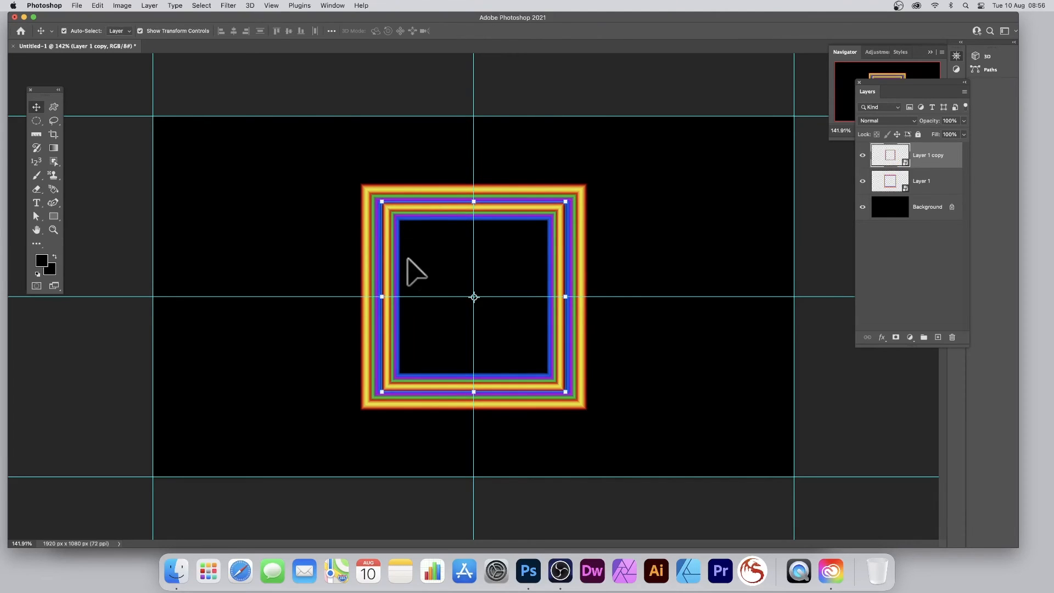
Step: Add a second copy of the square scaled to about 61% width and 63% height, centred inside the previous one
left_click_drag(430, 216, 463, 237)
key("super+t")
left_click_drag(597, 411, 548, 370)
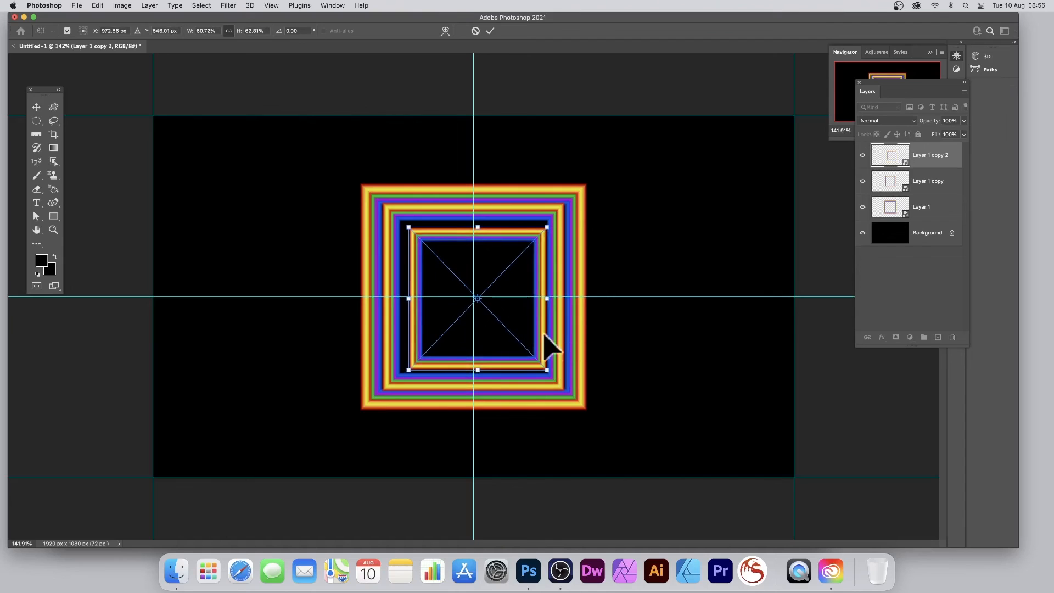
left_click_drag(544, 333, 530, 319)
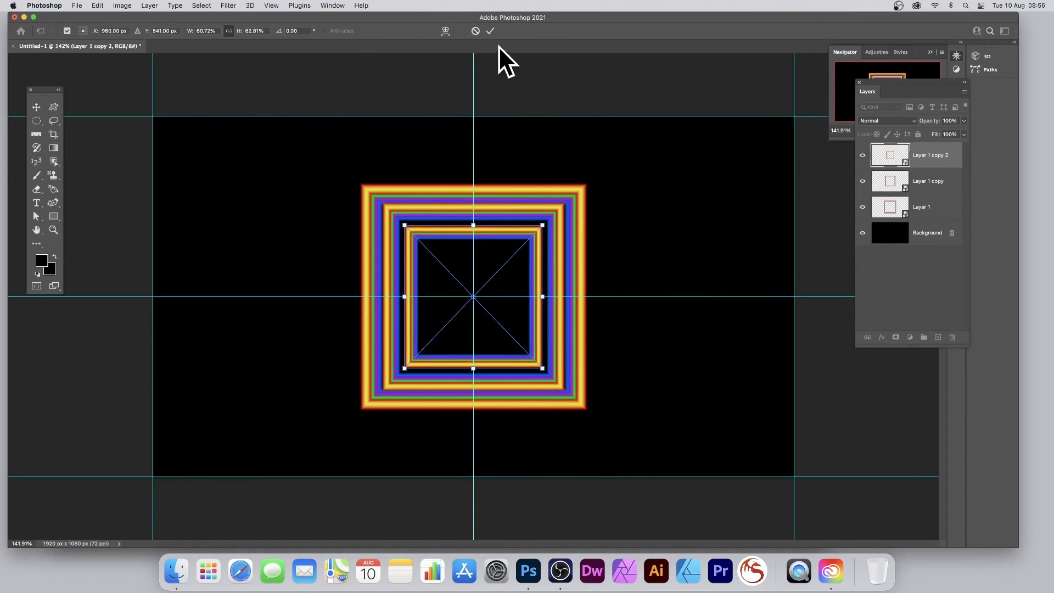
left_click(490, 31)
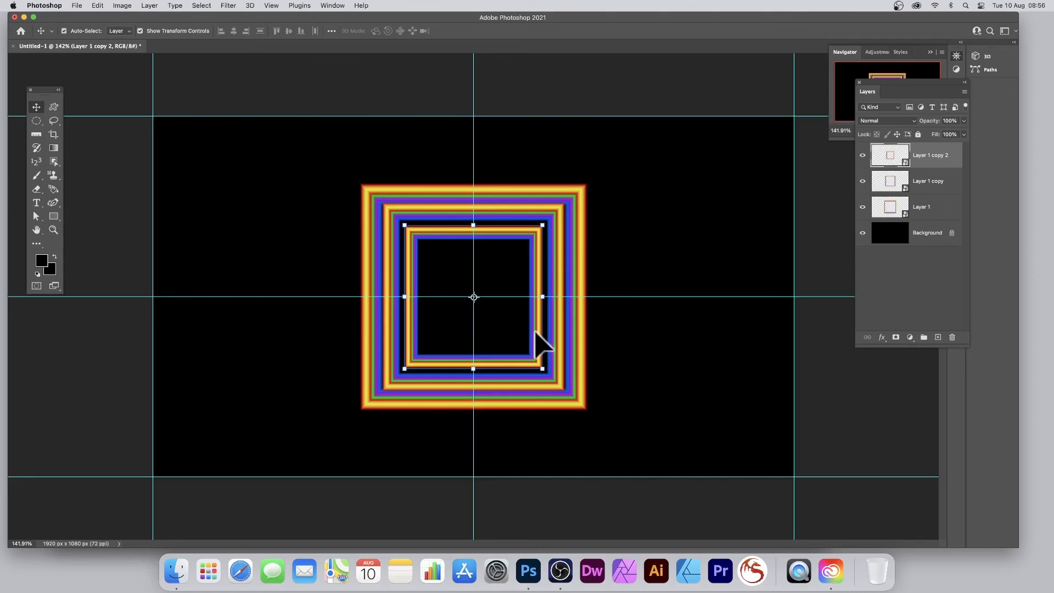
Step: Add a third copy of the square scaled to about 40% width and 41% height, centred as the innermost square
left_click_drag(529, 306, 498, 270, "alt")
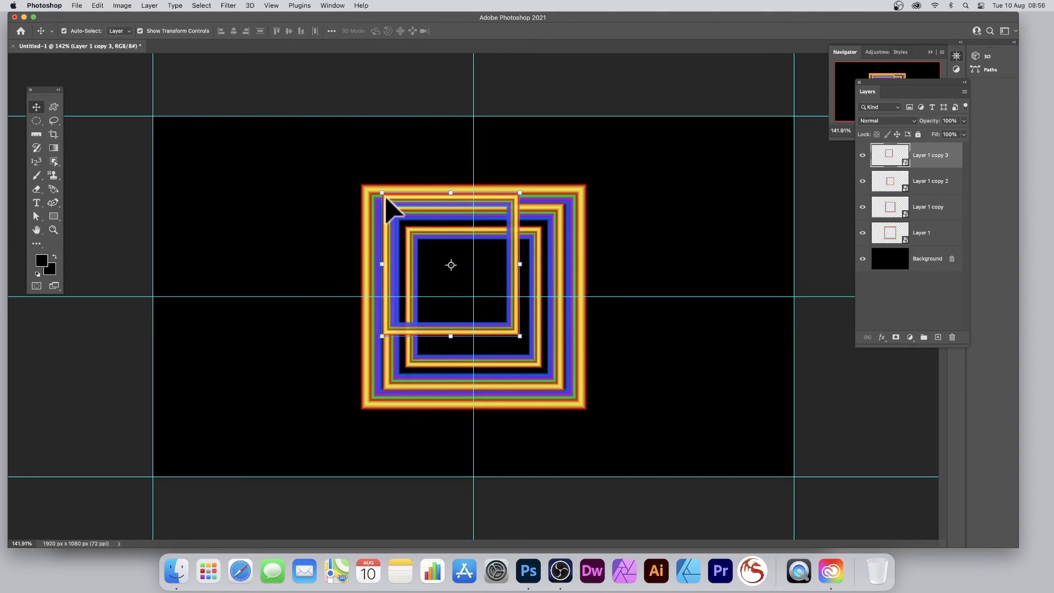
left_click_drag(383, 194, 422, 253)
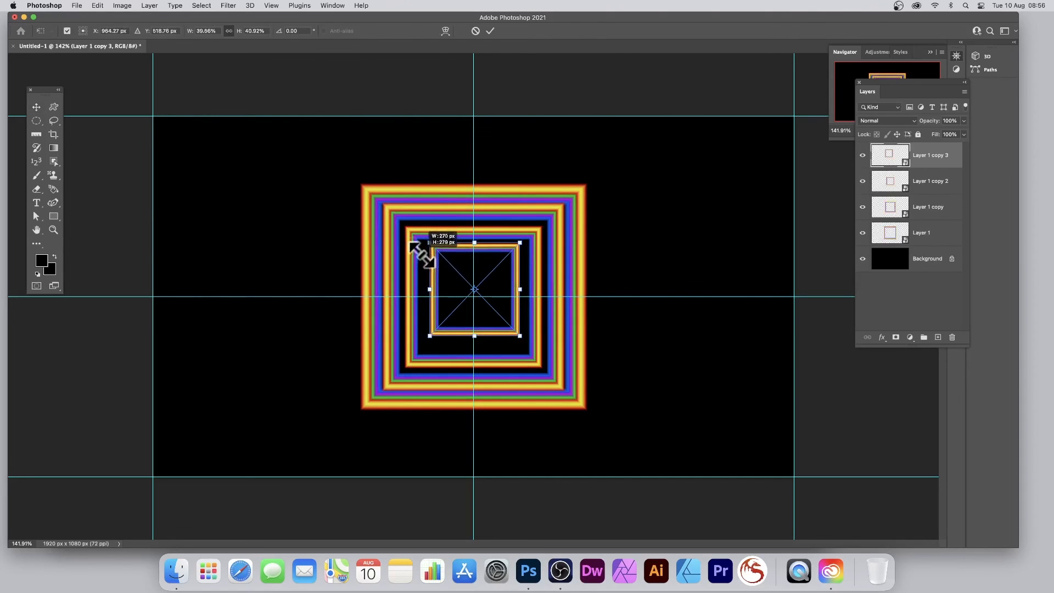
left_click_drag(487, 252, 490, 253)
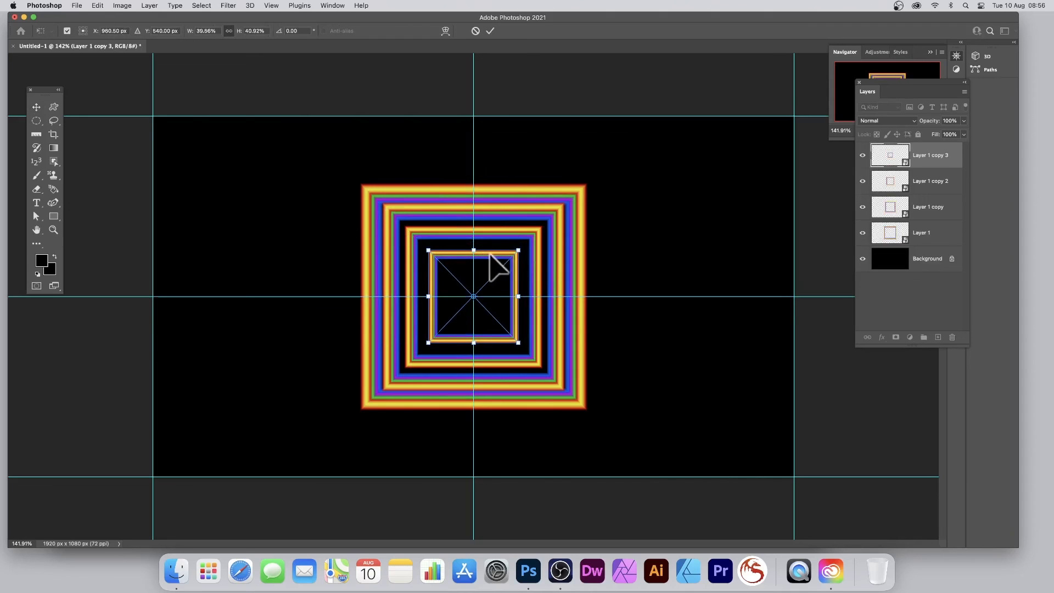
key("Return")
Step: Select the four nested square layers and convert them into a single smart object
left_click_drag(291, 135, 684, 495)
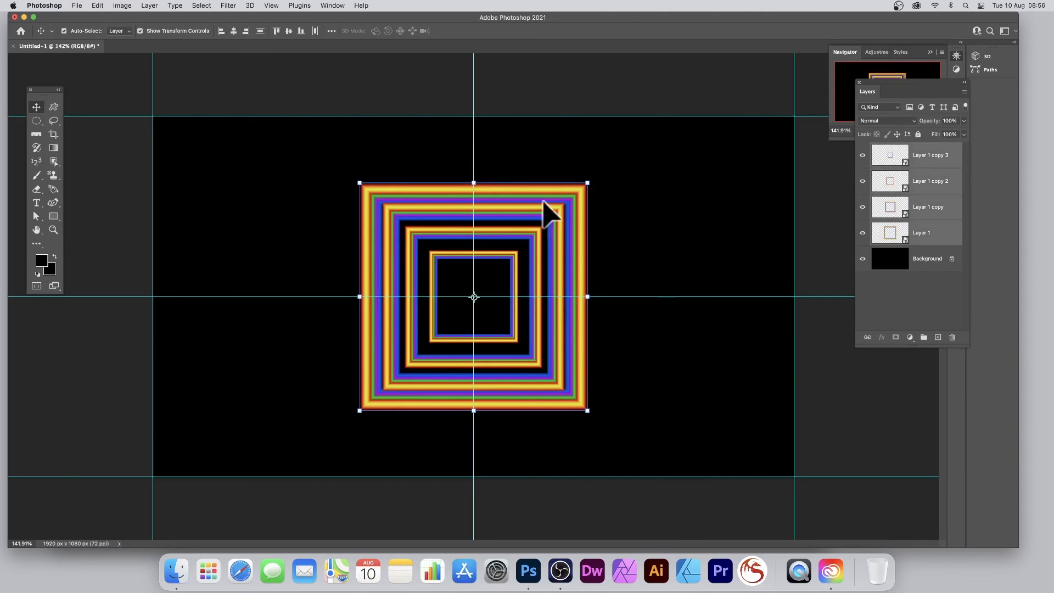
left_click(153, 4)
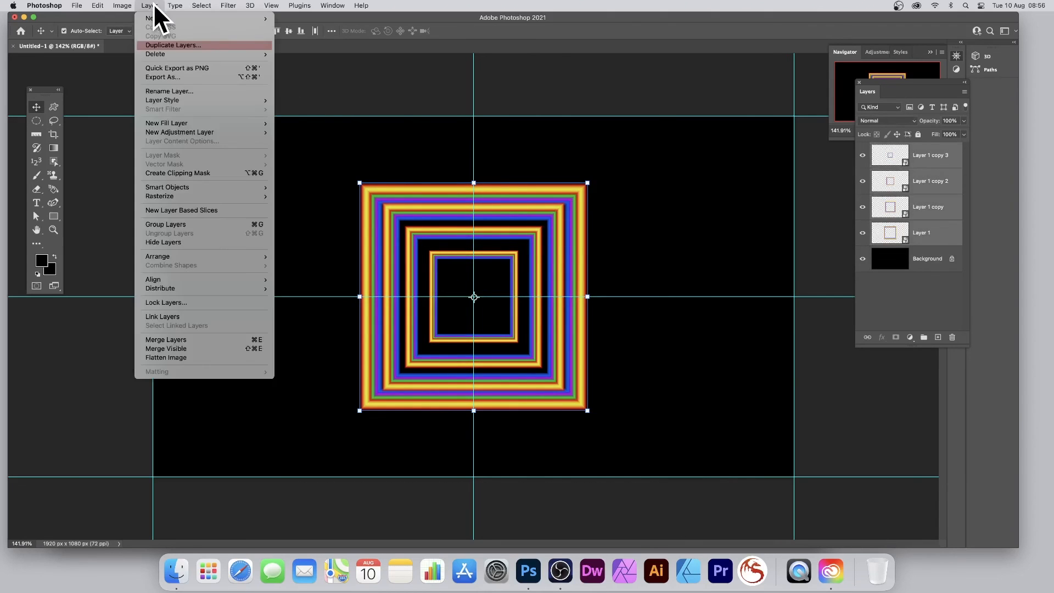
mouse_move(173, 185)
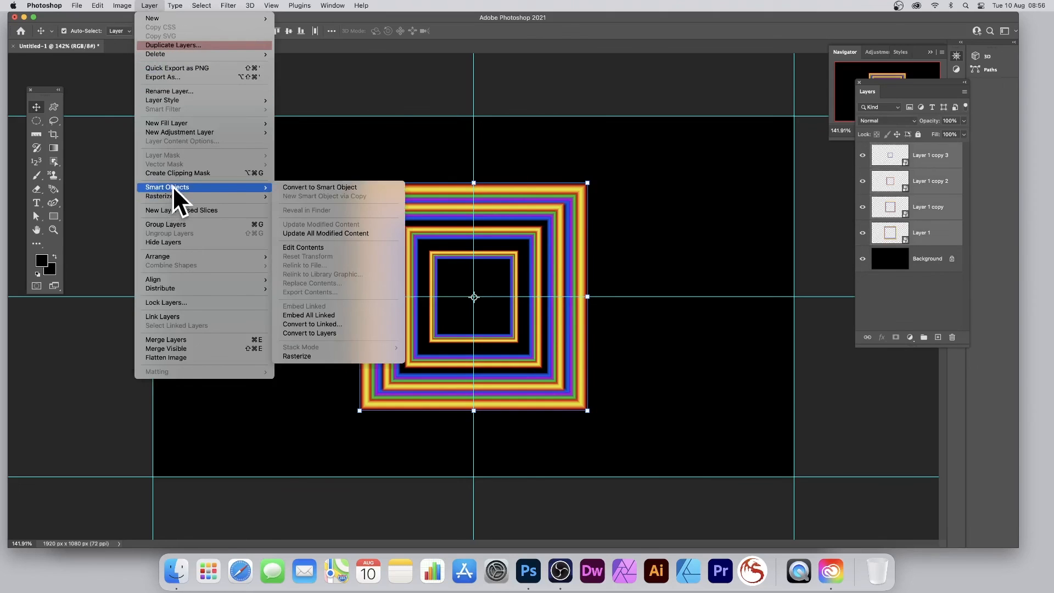
left_click(292, 189)
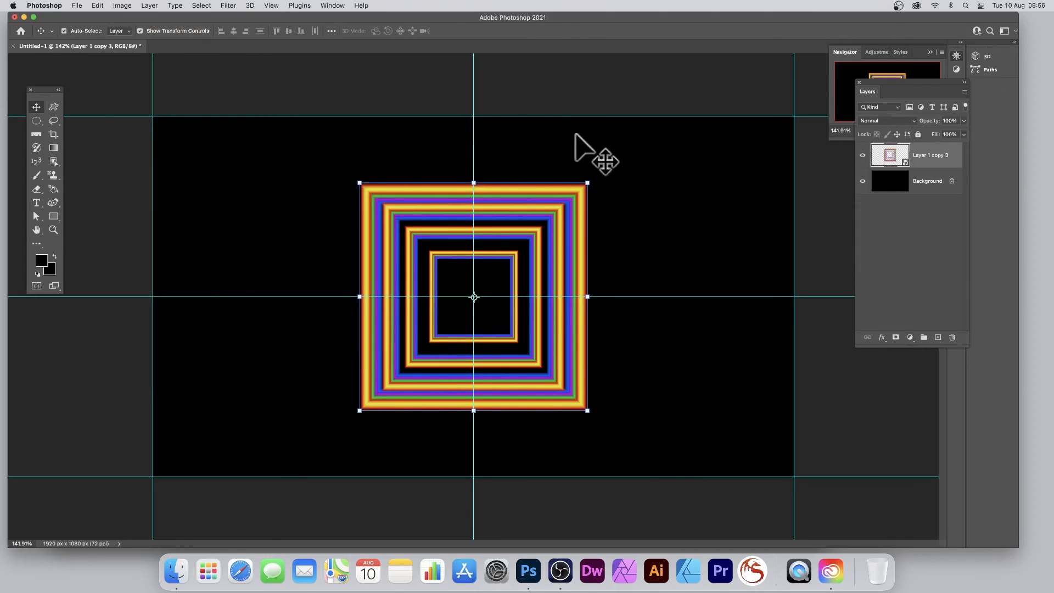
Step: Scatter overlapping copies of the nested-squares smart object across the canvas, covering most of the black background
left_click_drag(542, 225, 315, 151)
left_click_drag(315, 151, 770, 448)
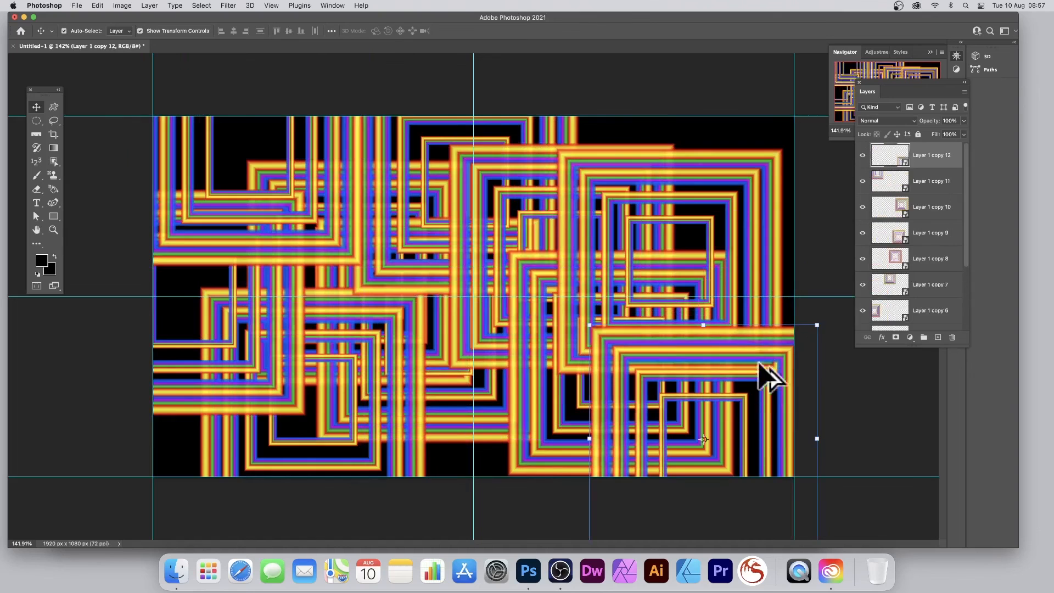
left_click_drag(769, 334, 518, 358)
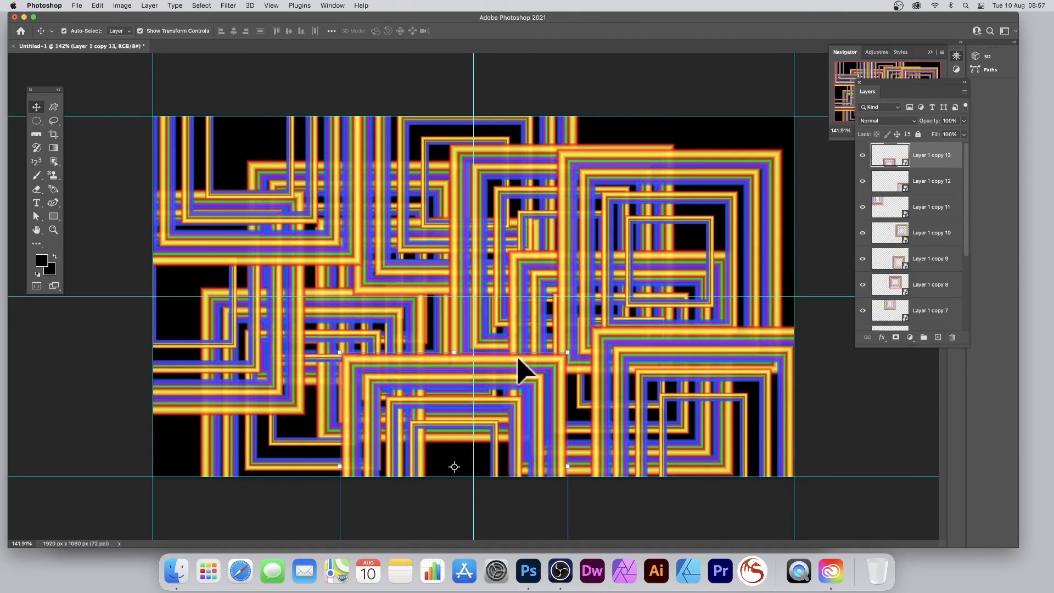